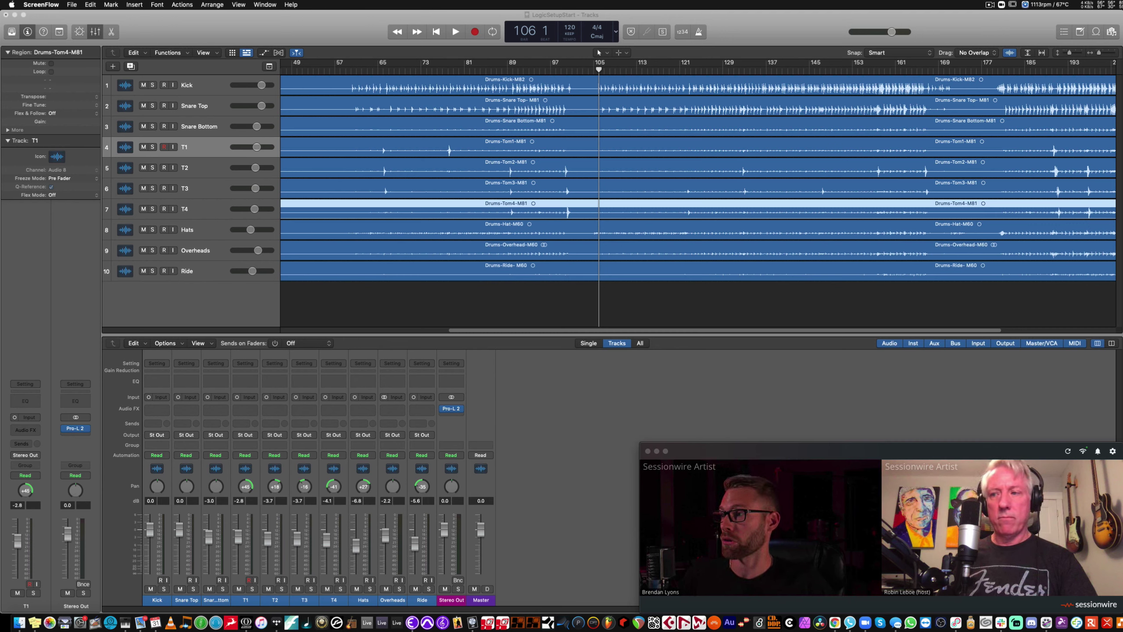
Uncheck 'Only load plug-ins needed for project playback' in File > Project Settings > General.
click(35, 29)
click(67, 4)
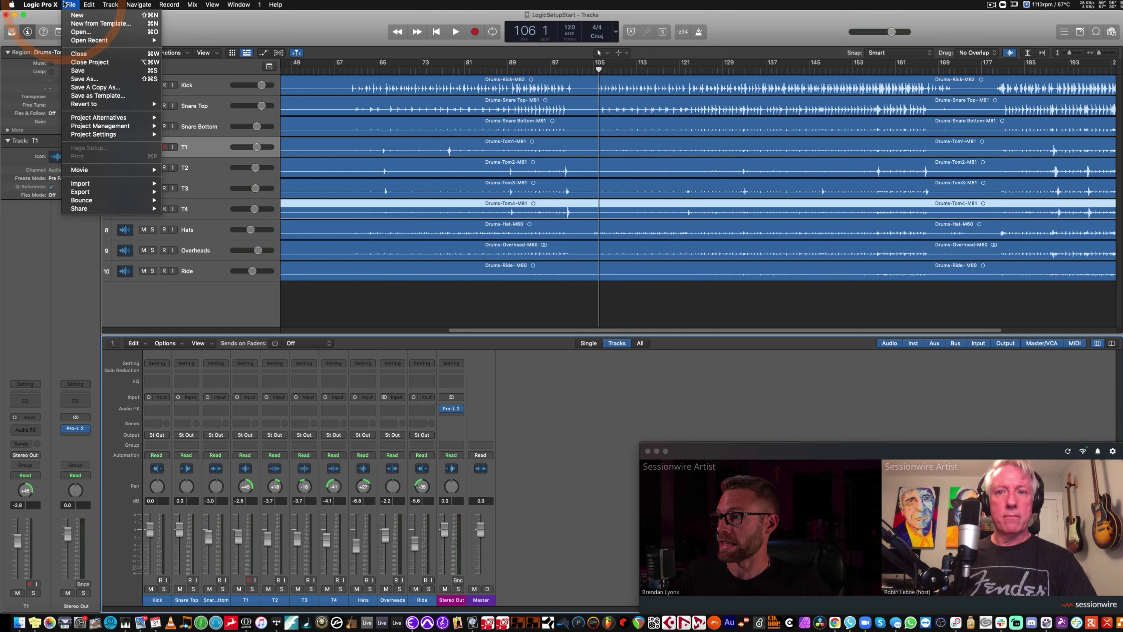
mouse_move(117, 134)
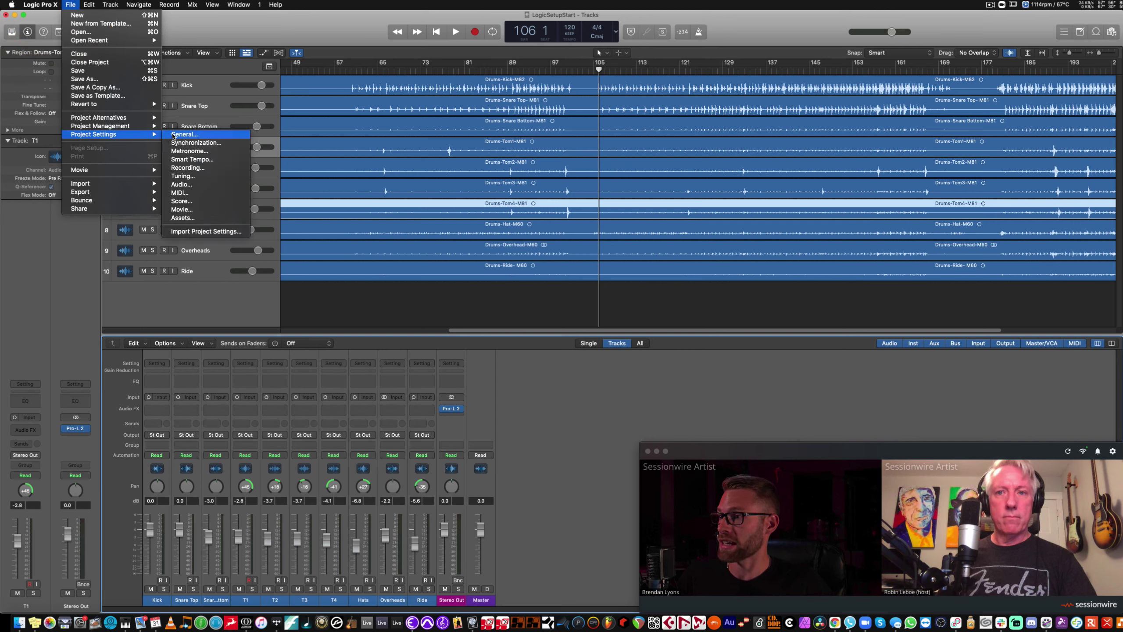
click(173, 135)
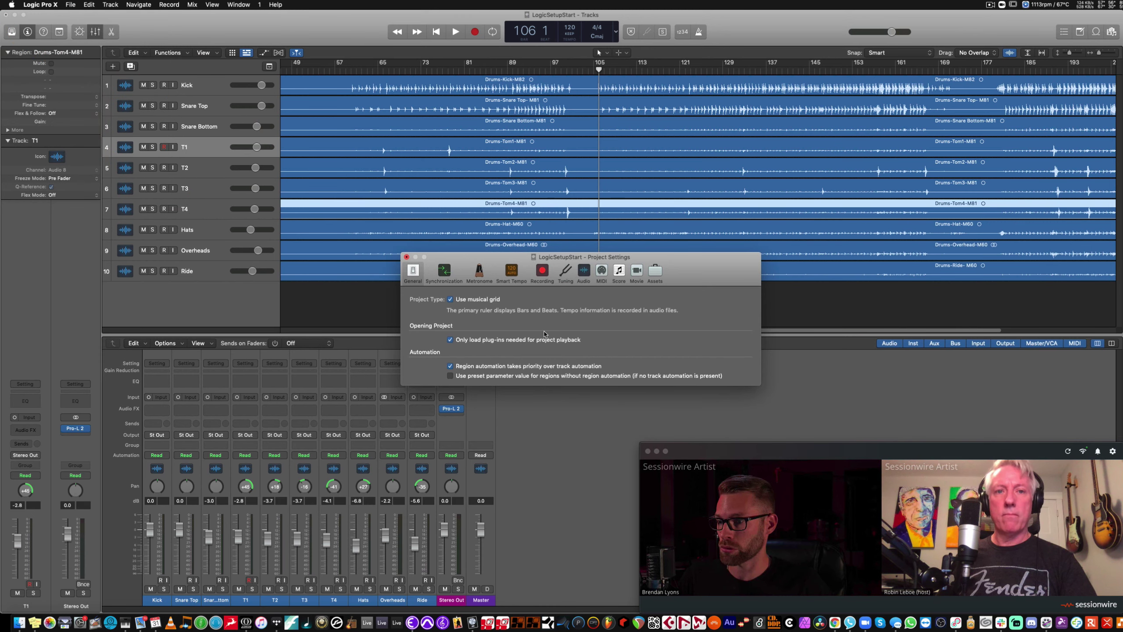
click(450, 339)
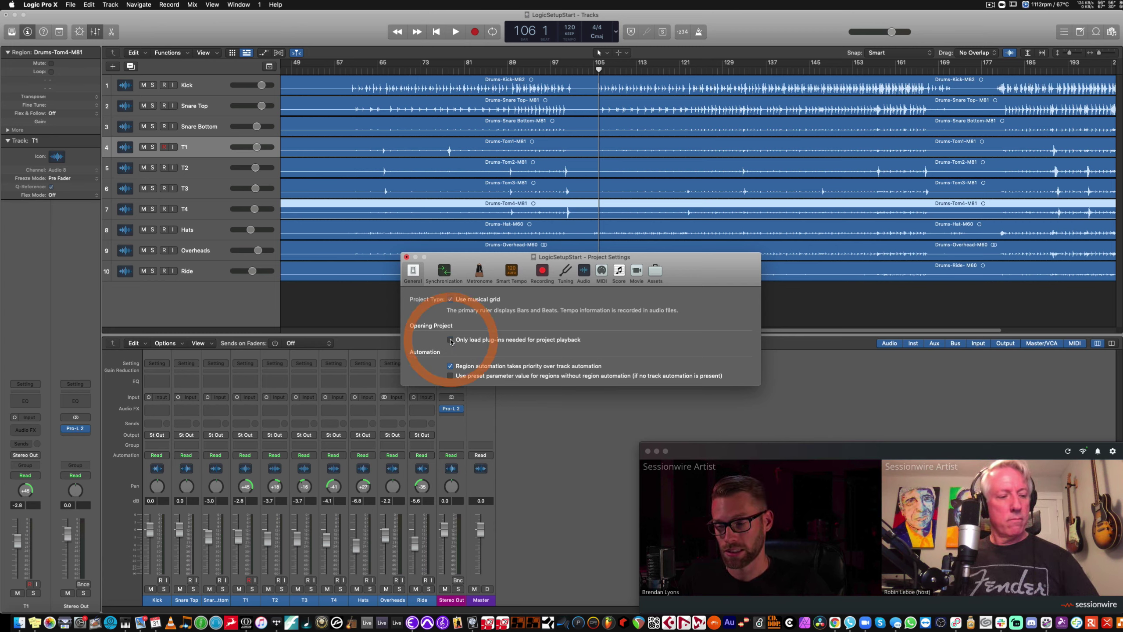
click(406, 258)
click(50, 7)
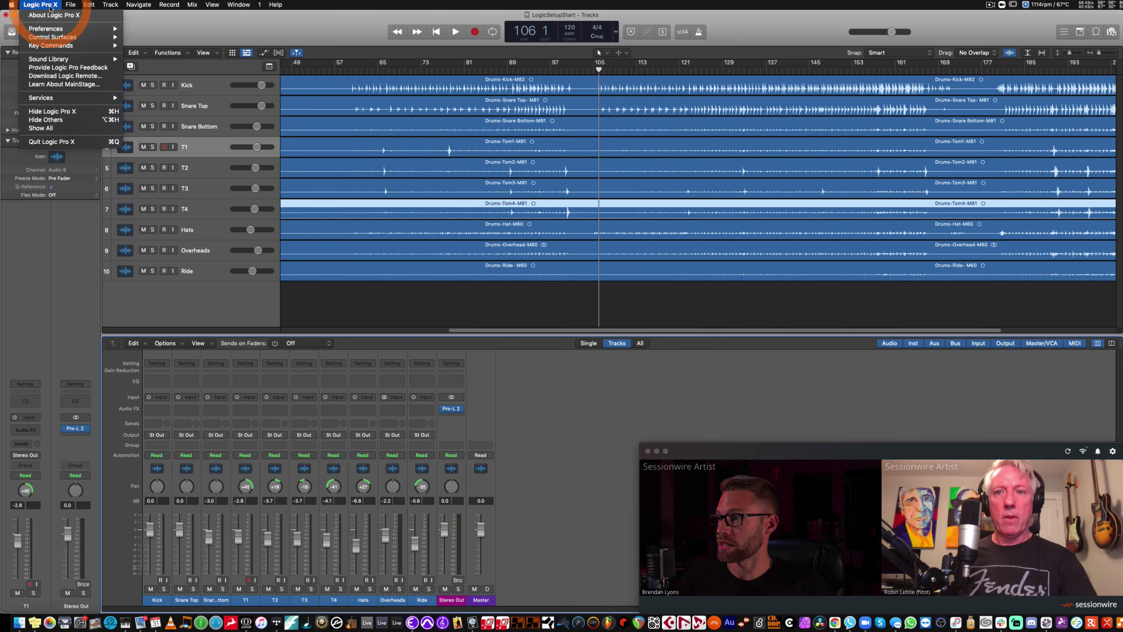
mouse_move(62, 30)
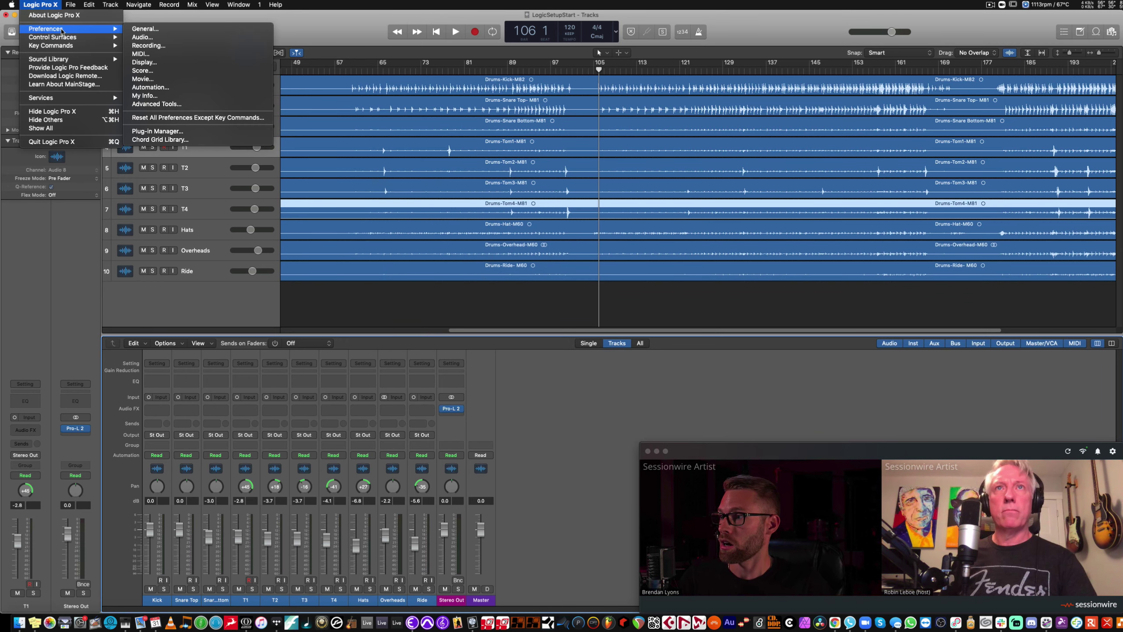
click(140, 38)
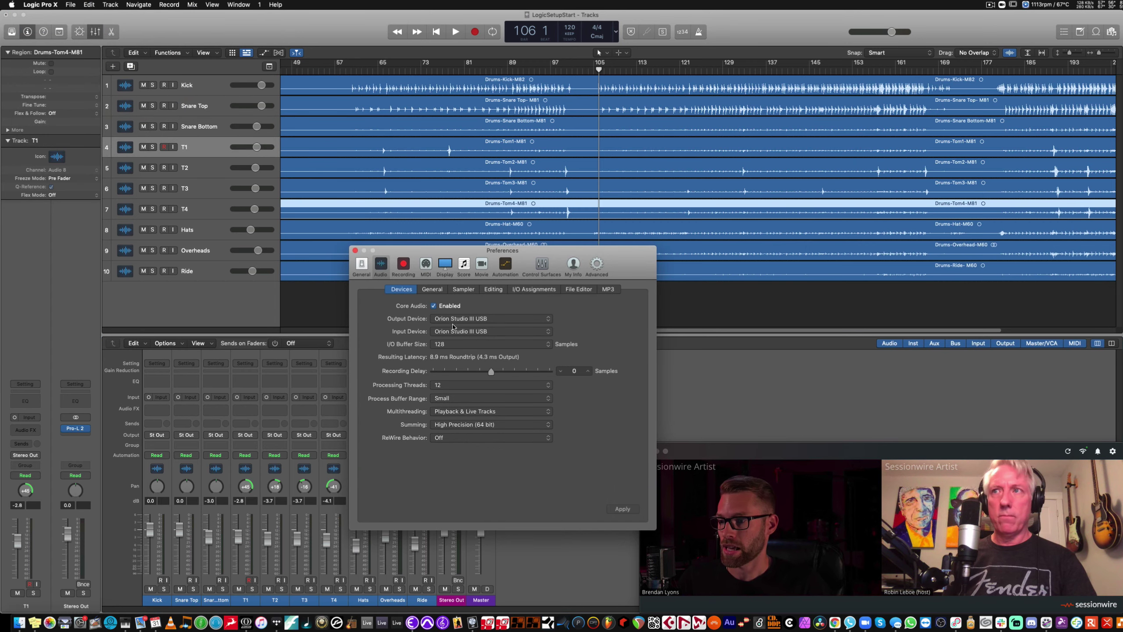
click(433, 291)
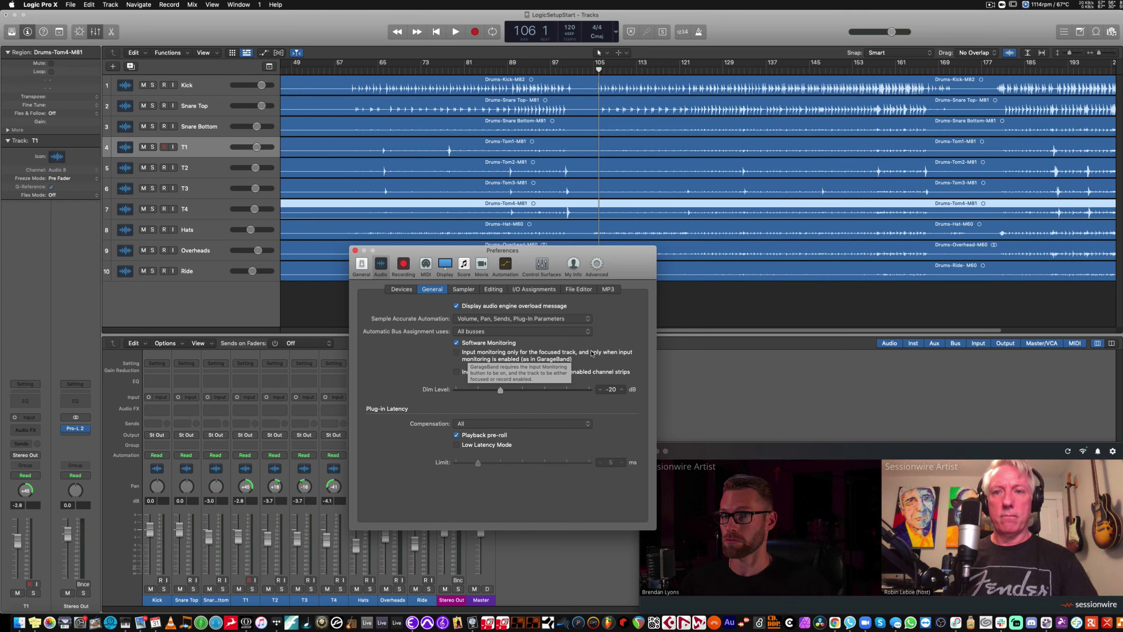
click(401, 288)
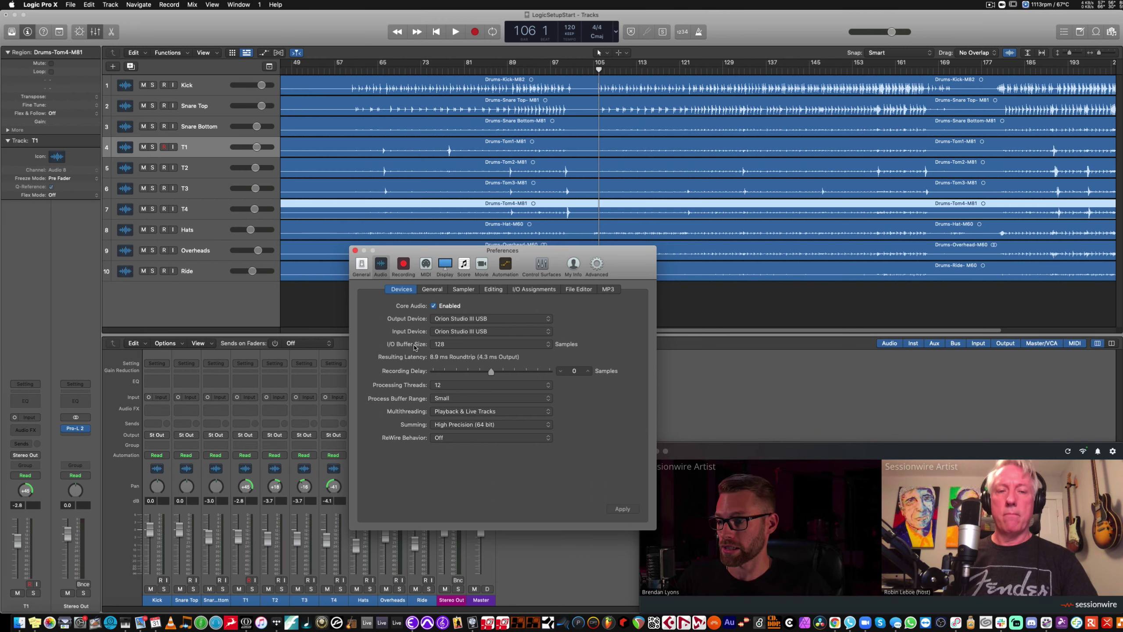
click(355, 250)
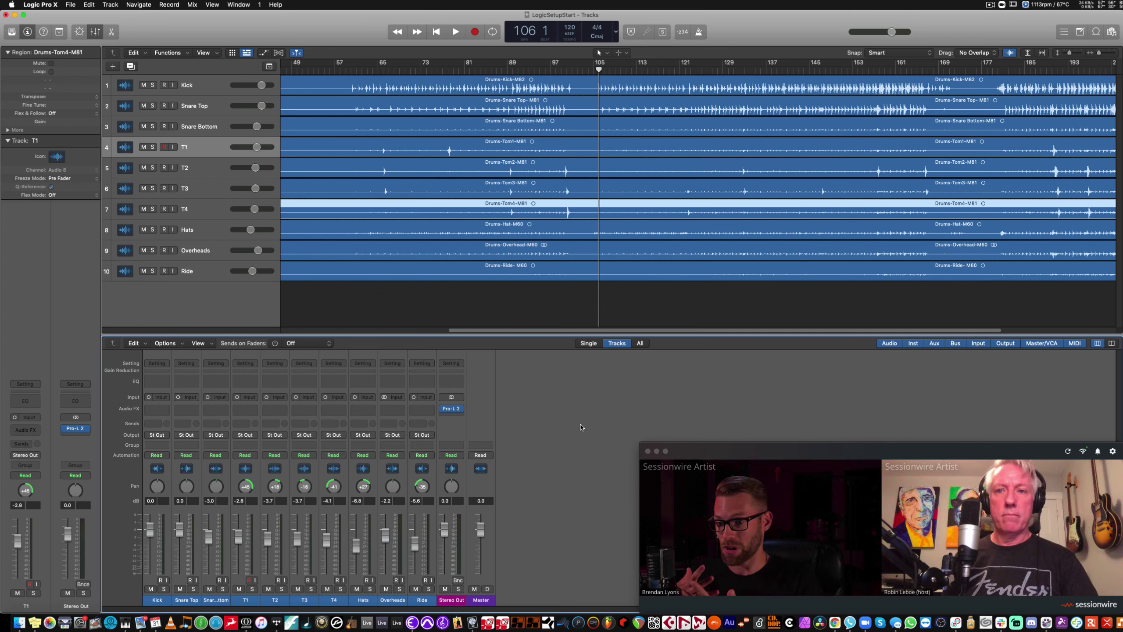
key(space)
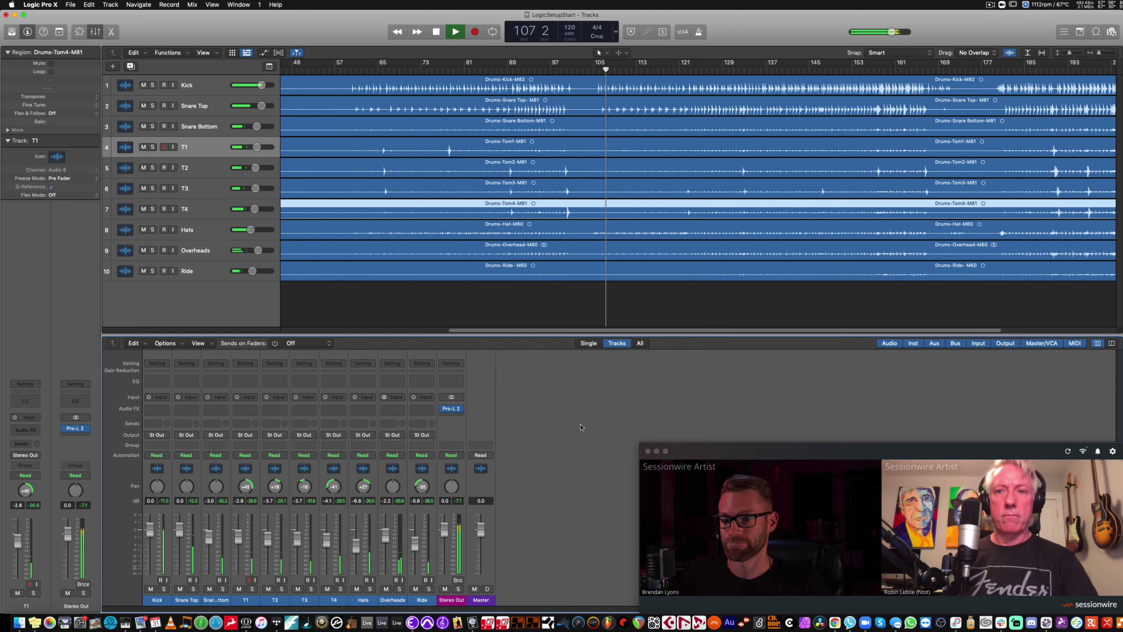
key(space)
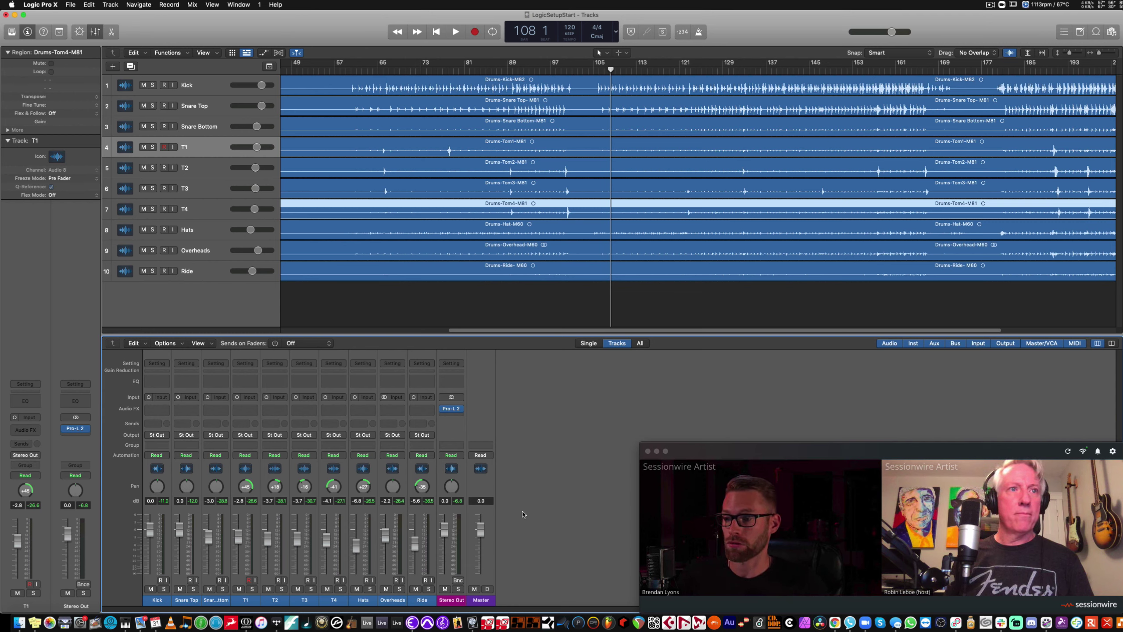
click(458, 601)
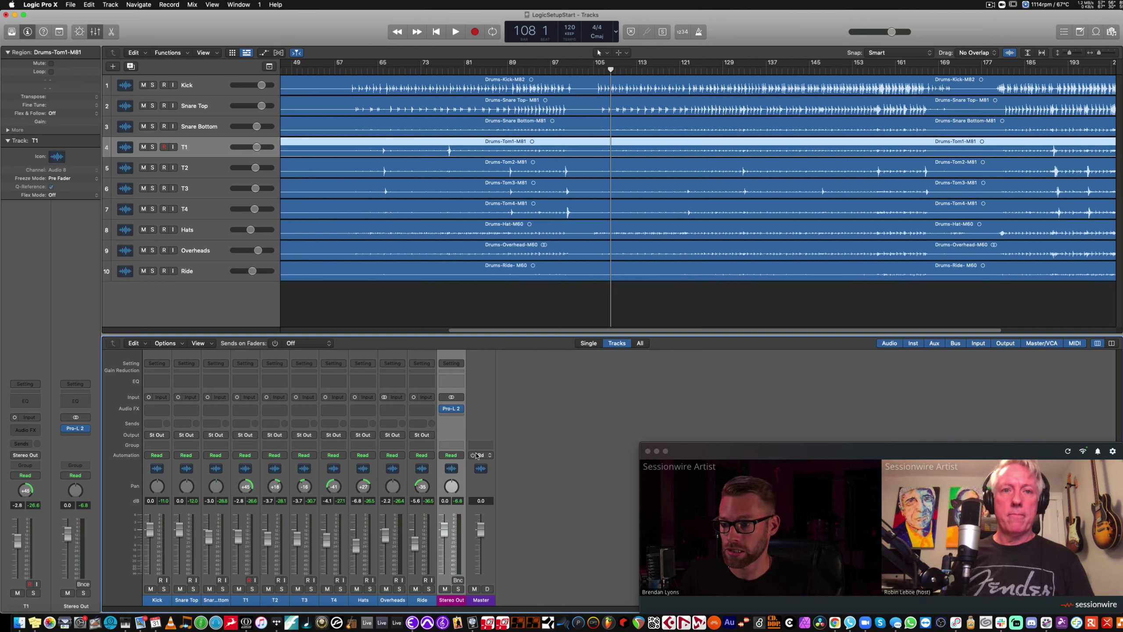
Insert Audio Units > Sessionwire > Sessionwire Send on Stereo Out and open Sessionwire's HQ audio menu.
click(458, 408)
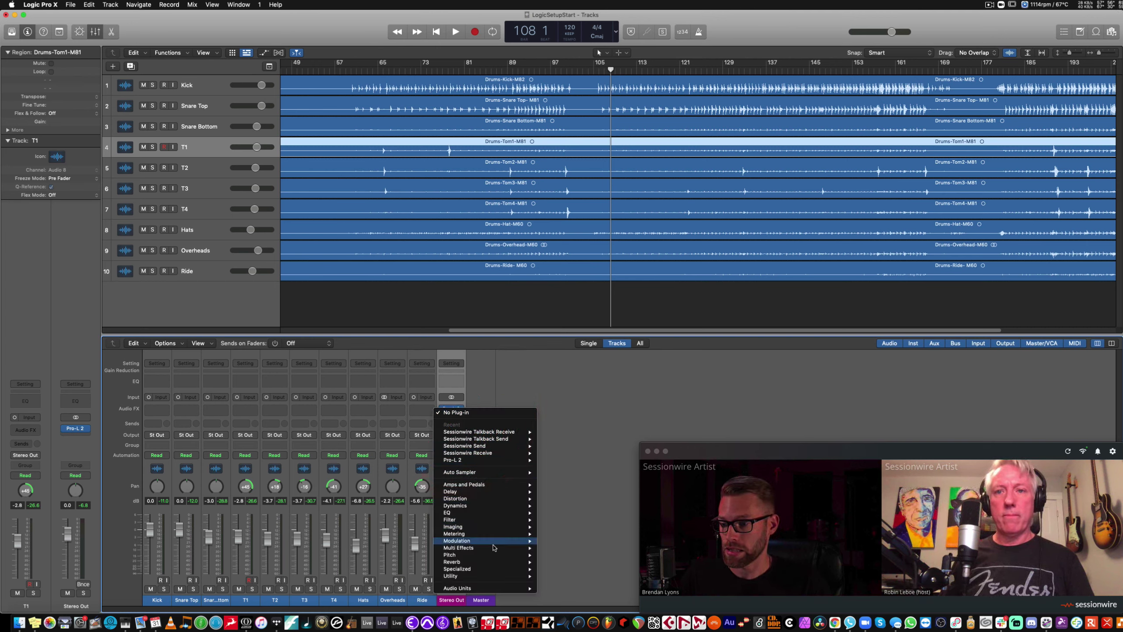
mouse_move(505, 592)
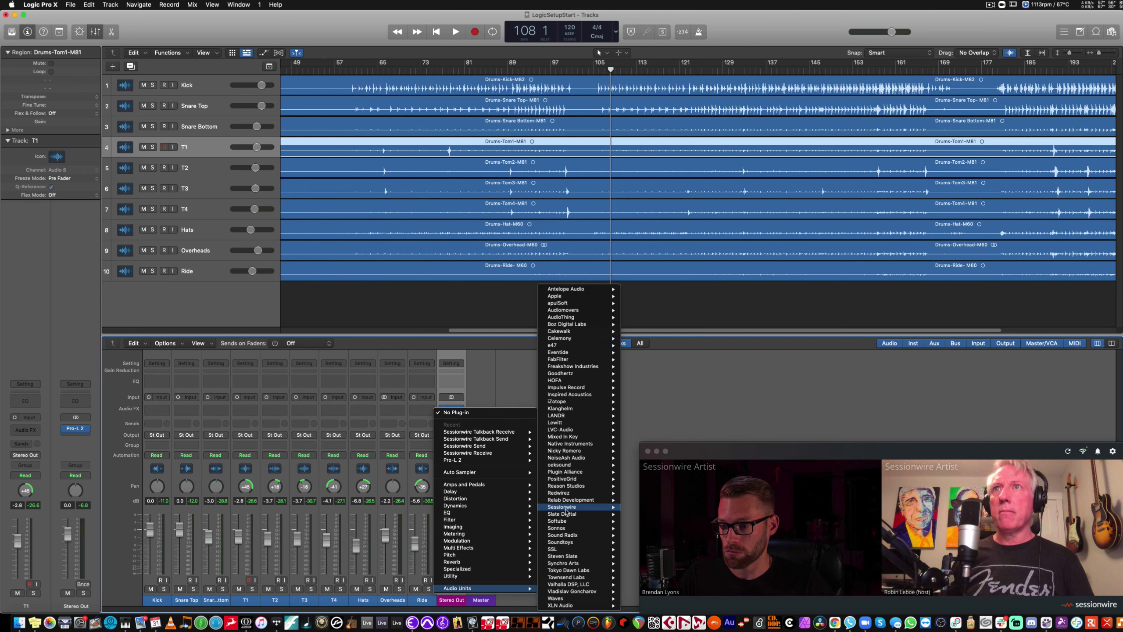
mouse_move(565, 509)
mouse_move(648, 522)
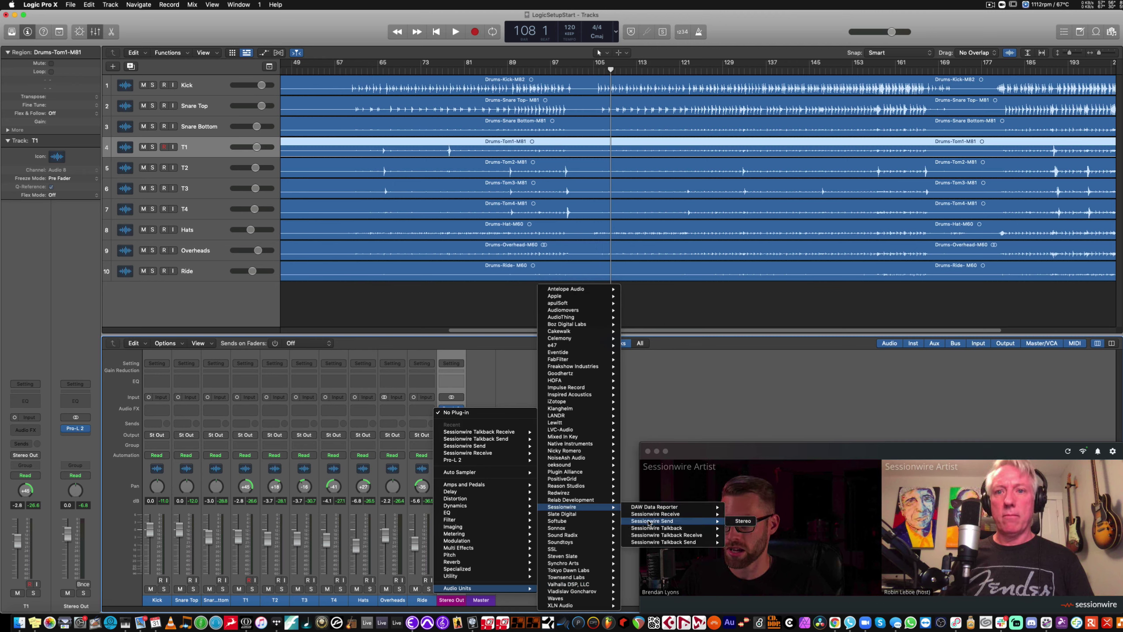
click(649, 522)
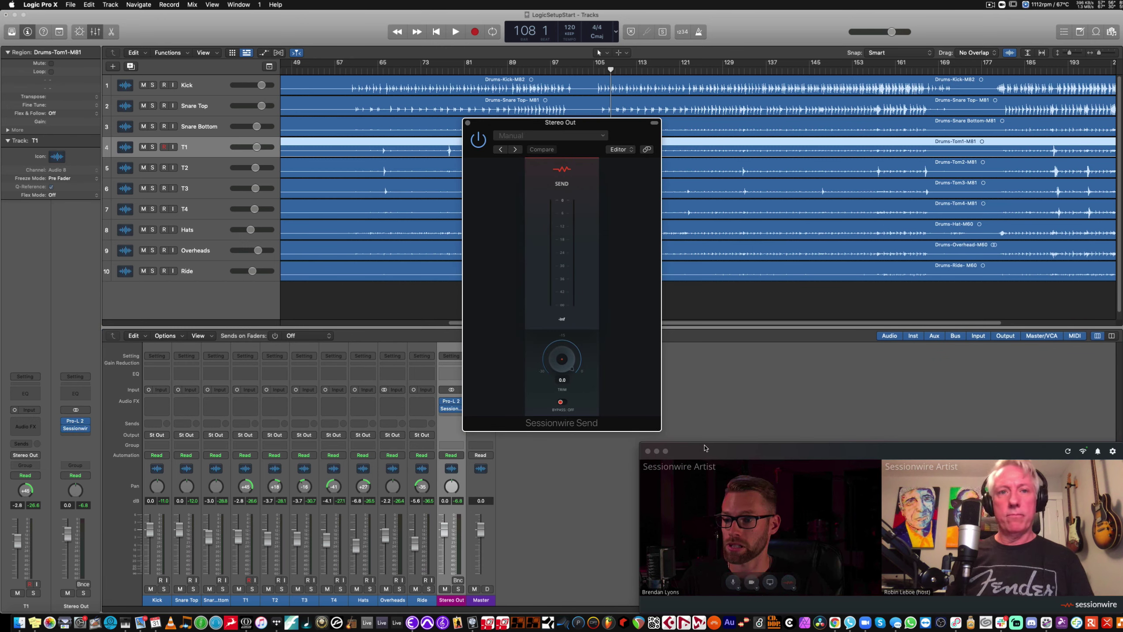
click(712, 447)
click(794, 593)
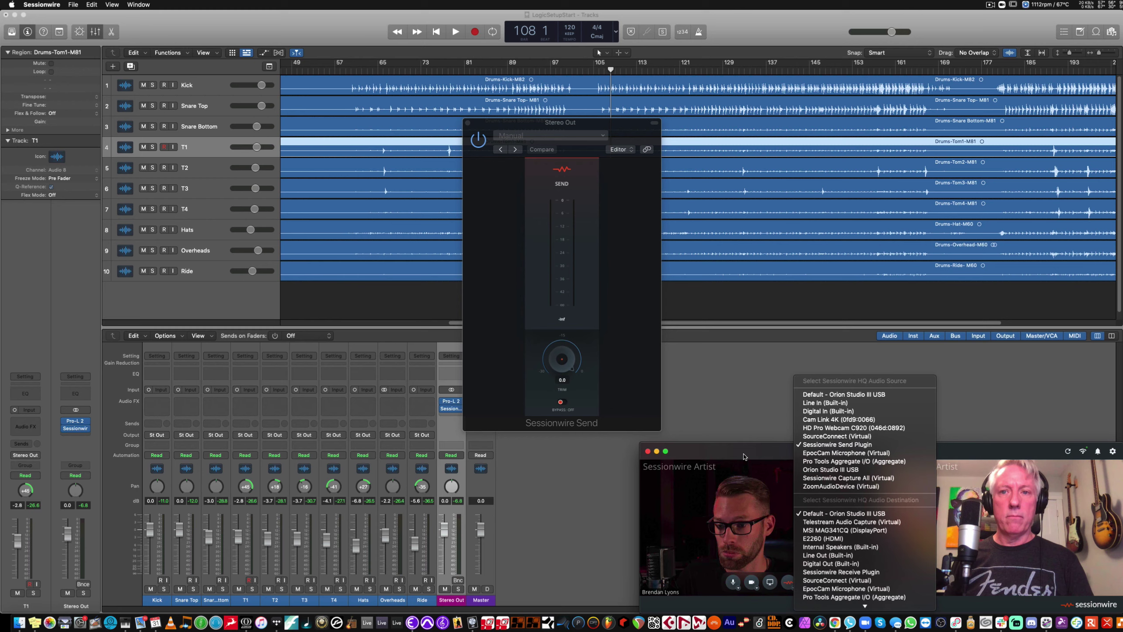
Play the drums briefly to check signal on the Sessionwire Send meter, then stop.
click(720, 397)
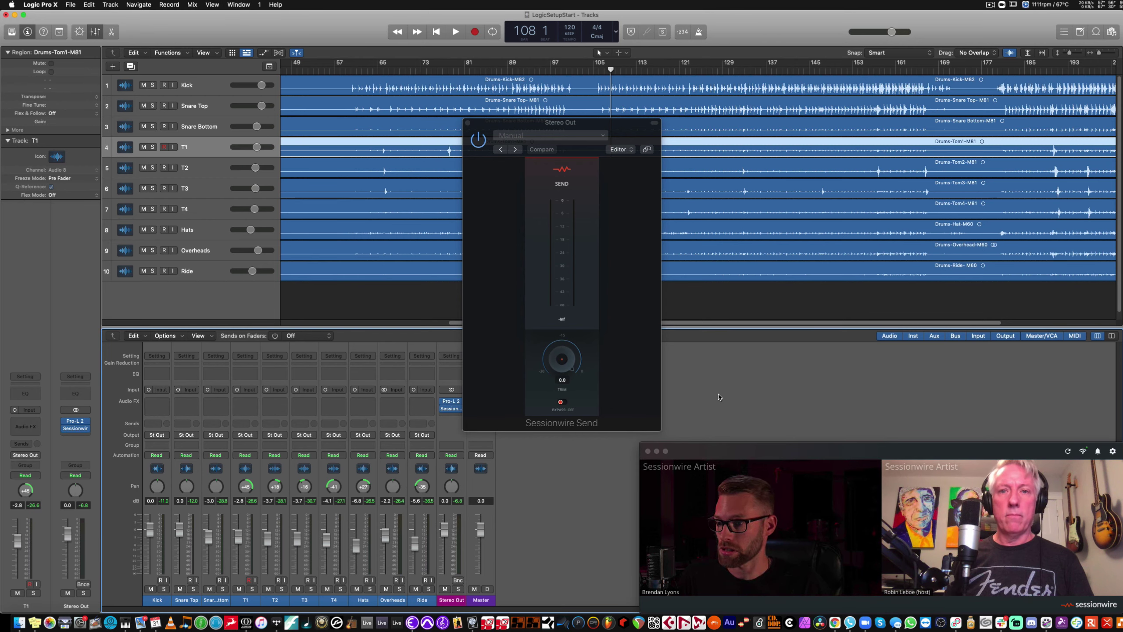
key(space)
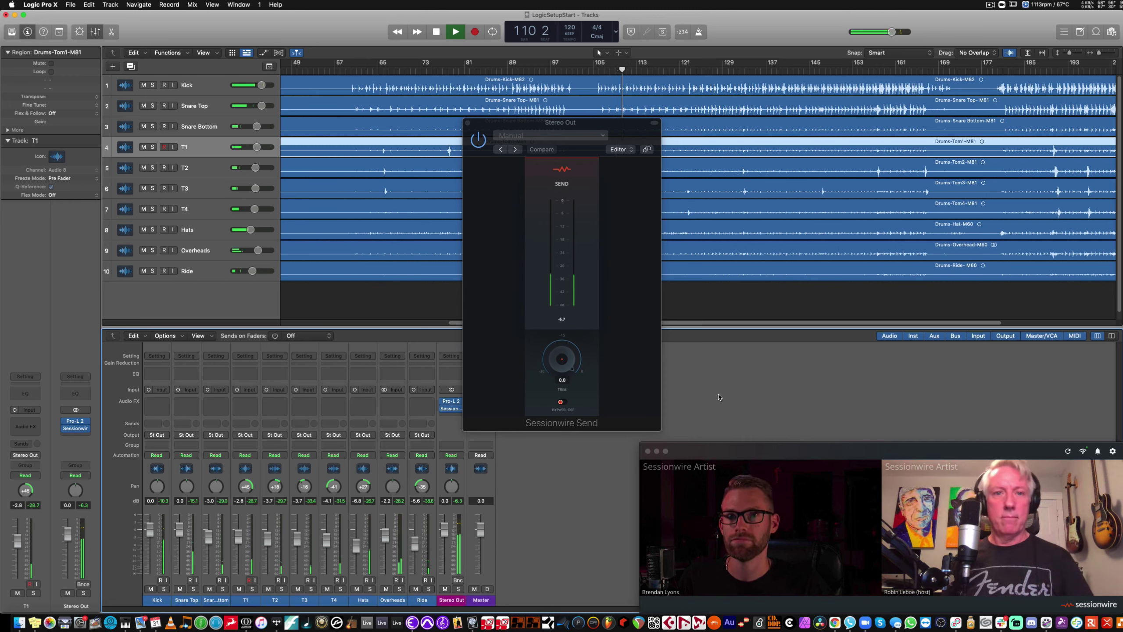
key(space)
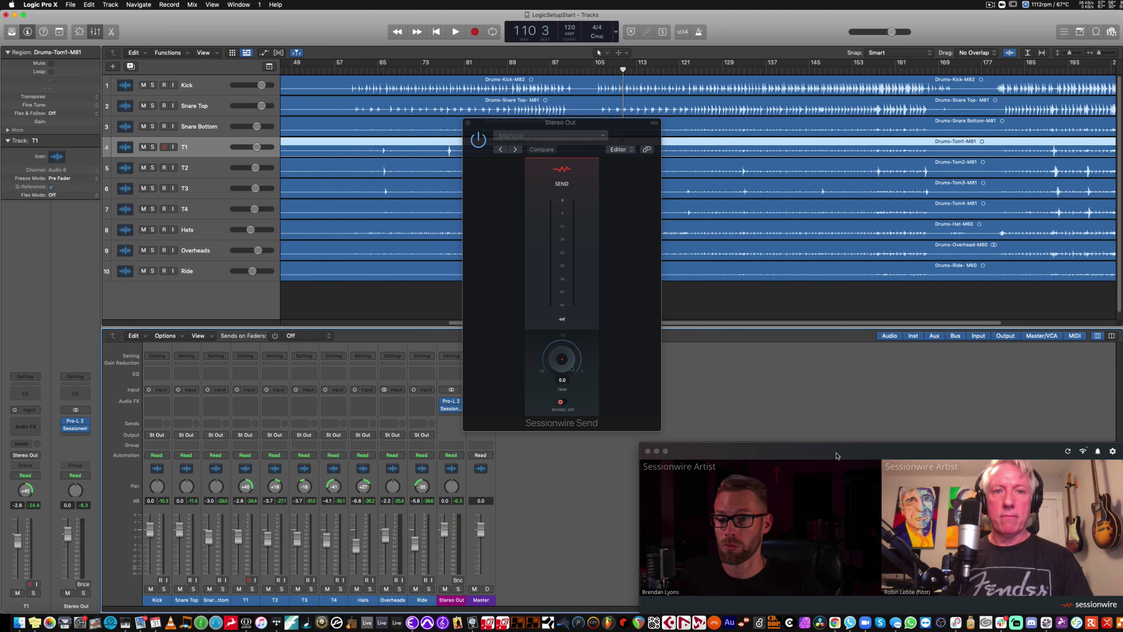
Open and close Sessionwire's general settings, then play and stop the drums through the Send again.
click(1113, 451)
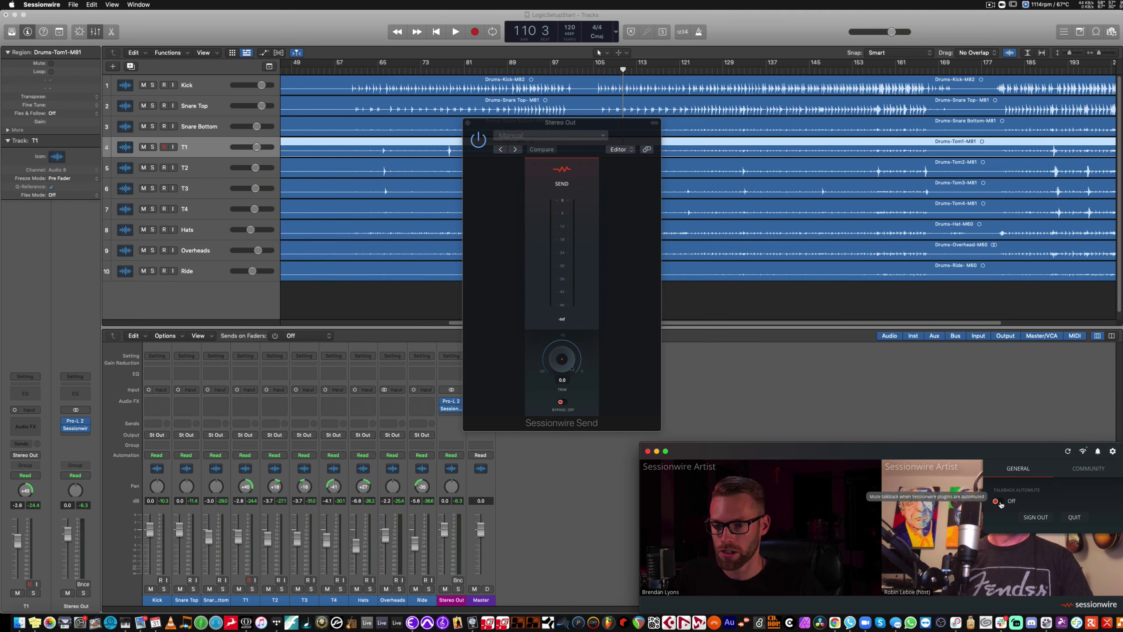
click(969, 458)
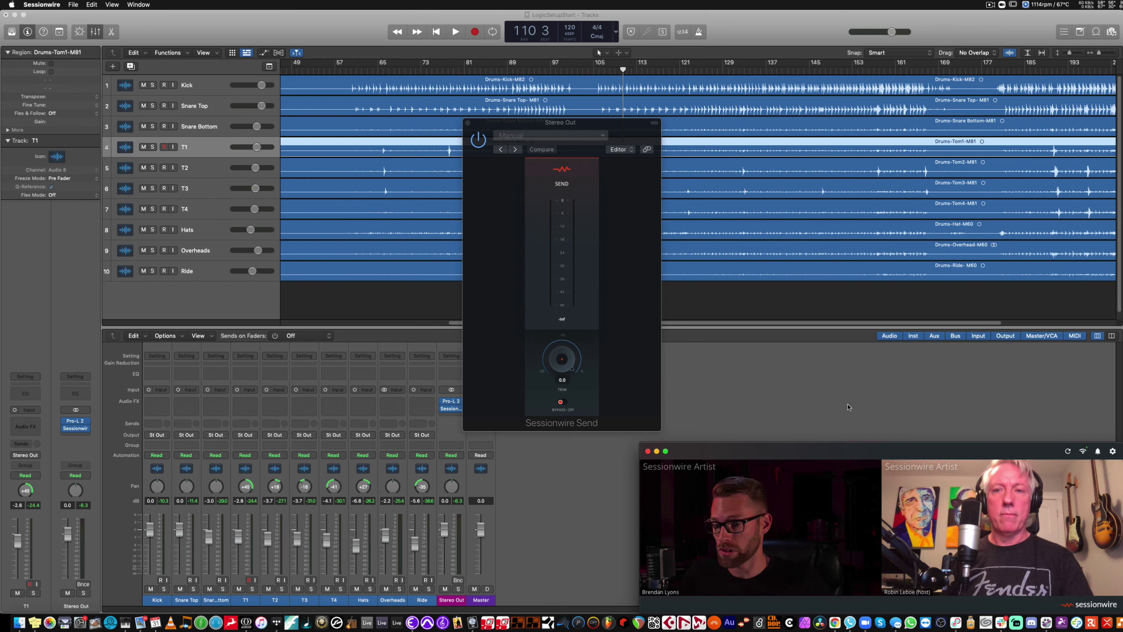
click(801, 394)
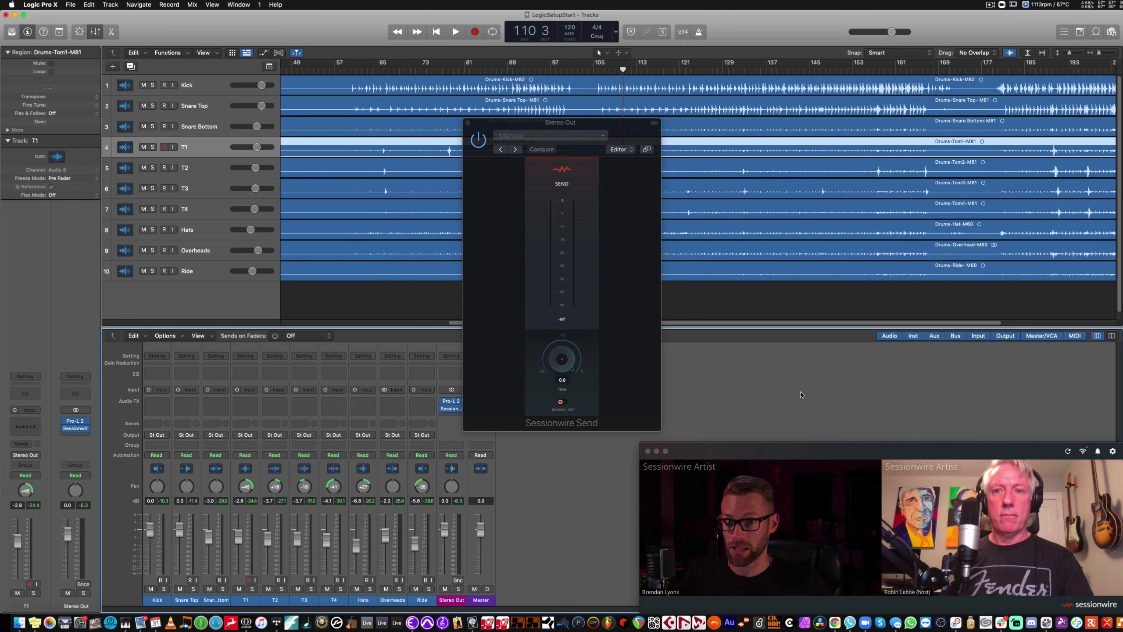
key(space)
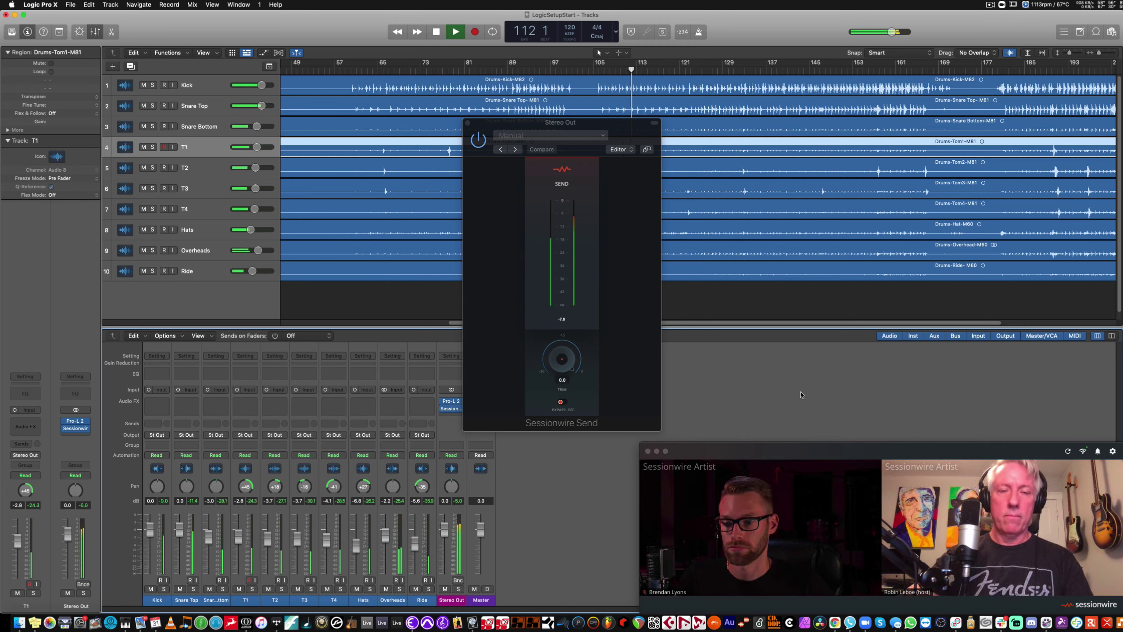
key(space)
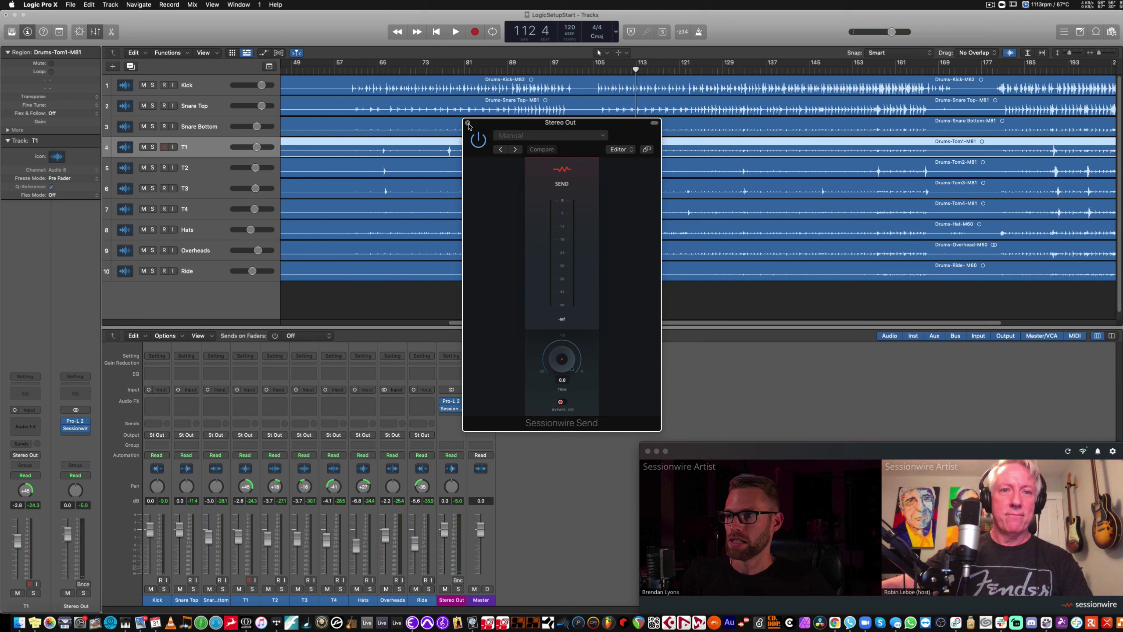
Close the Sessionwire Send window and browse Sessionwire's mic/speaker and HQ audio device menus.
click(468, 122)
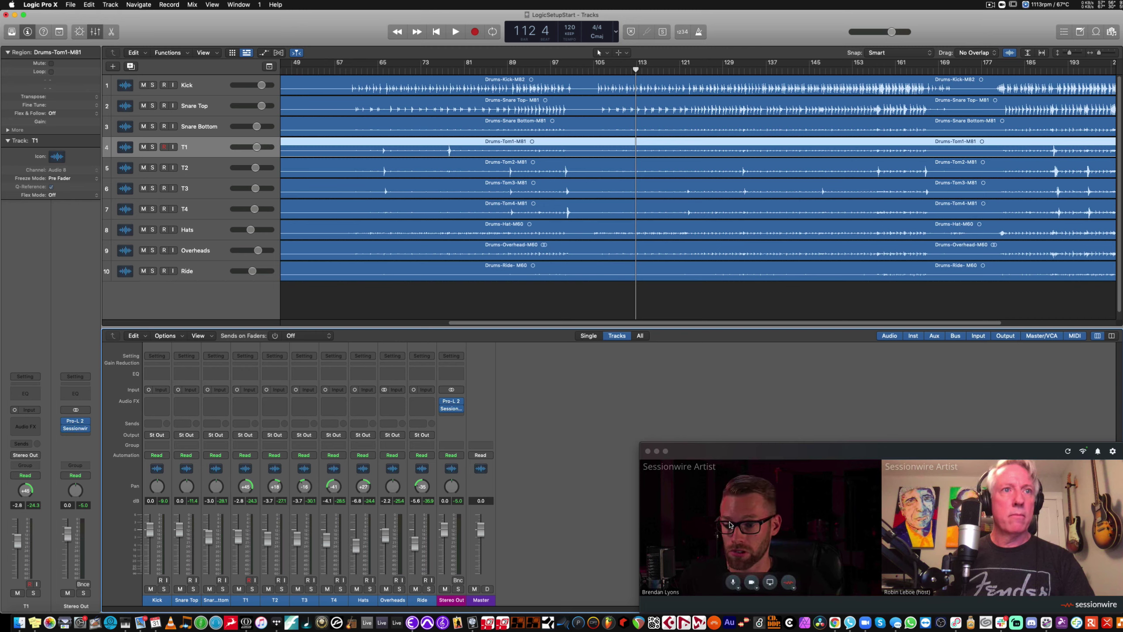
click(740, 592)
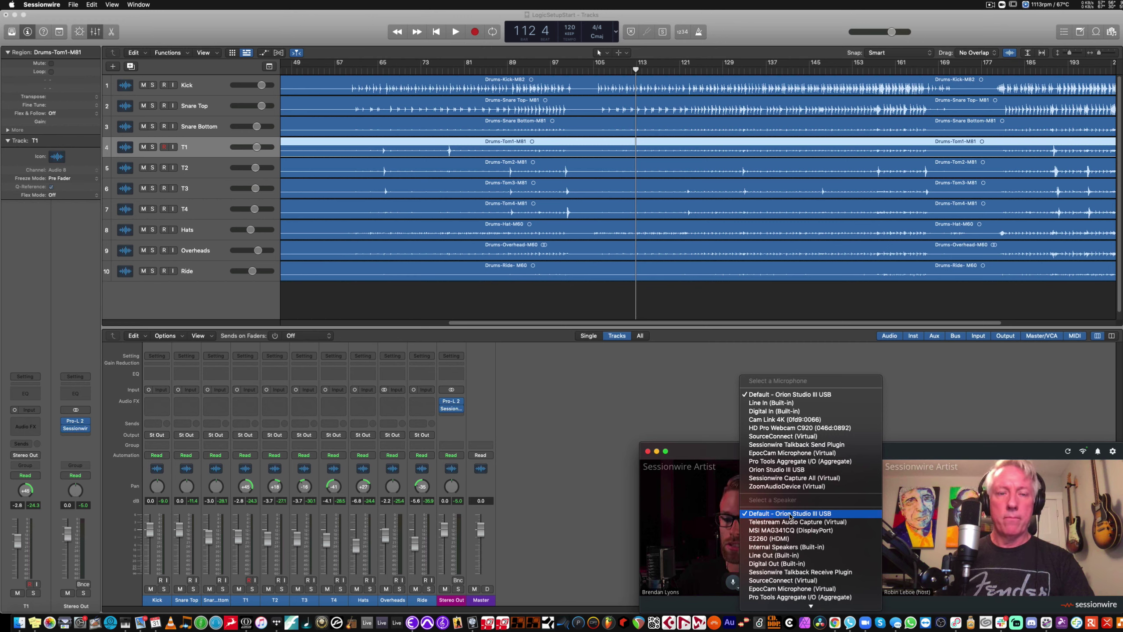
click(794, 588)
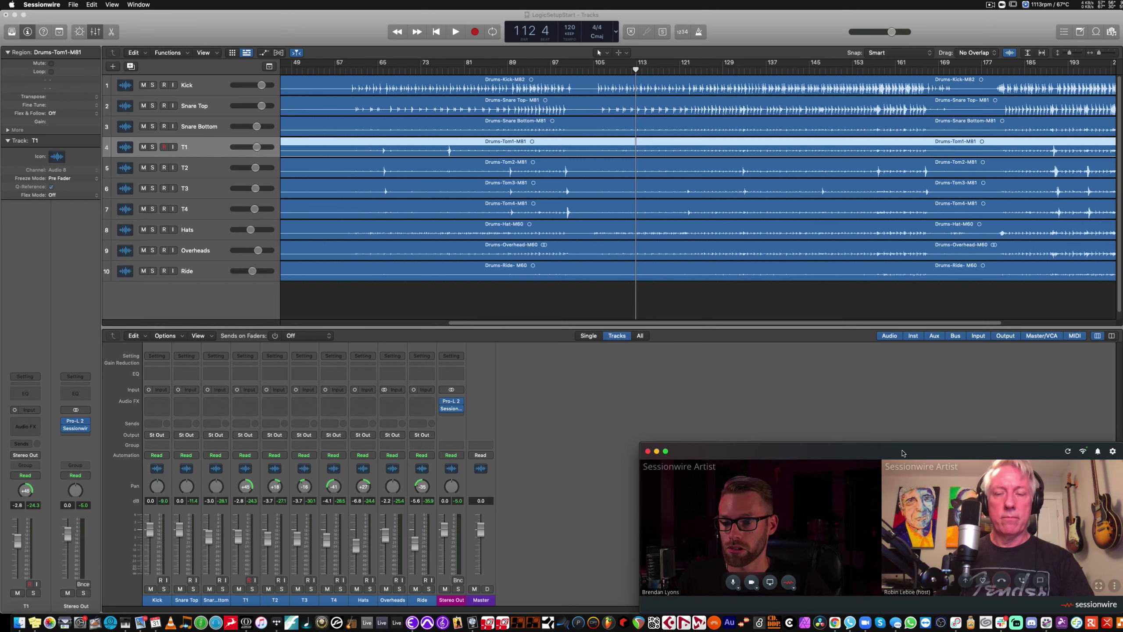
click(794, 588)
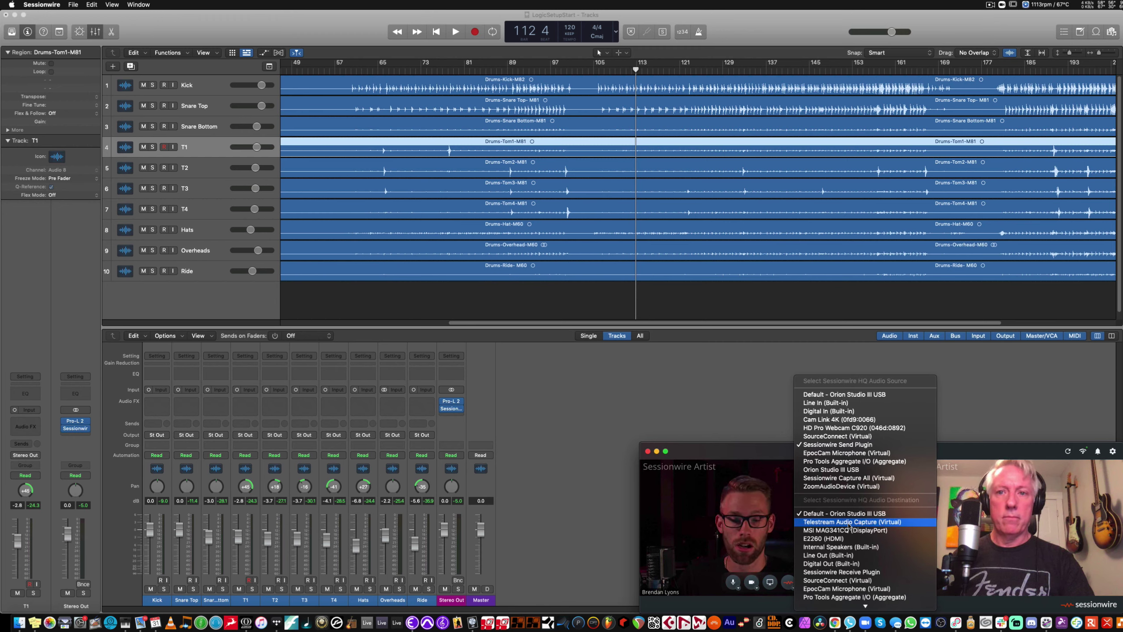
click(770, 456)
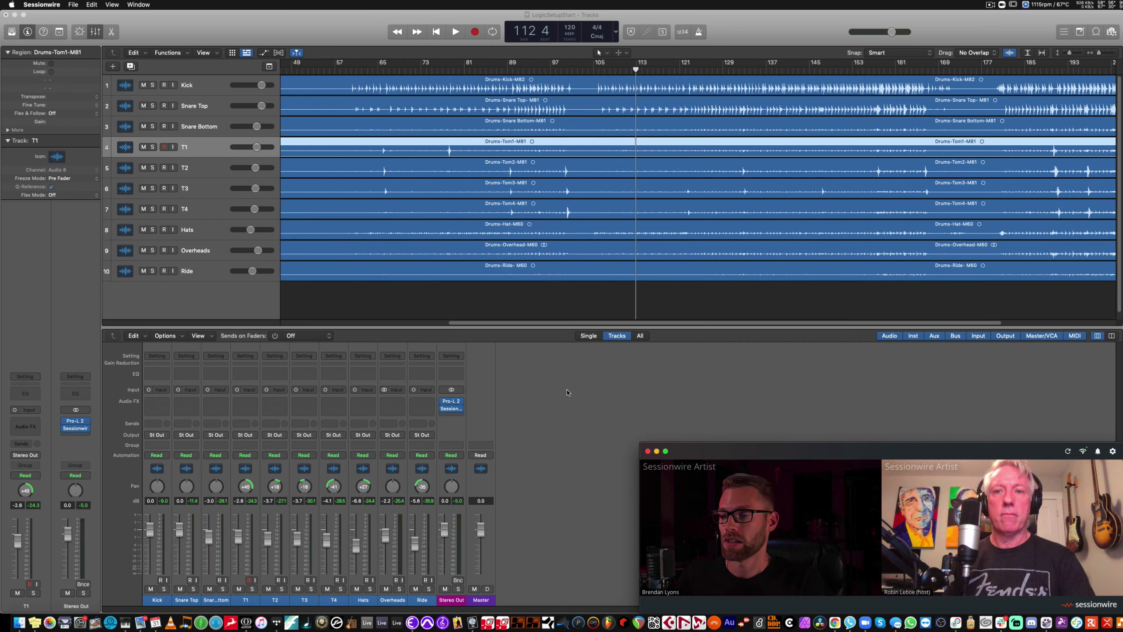
Create a new auxiliary channel strip named 'SW HQ Rcv' with its input set to Input 3-4.
click(568, 392)
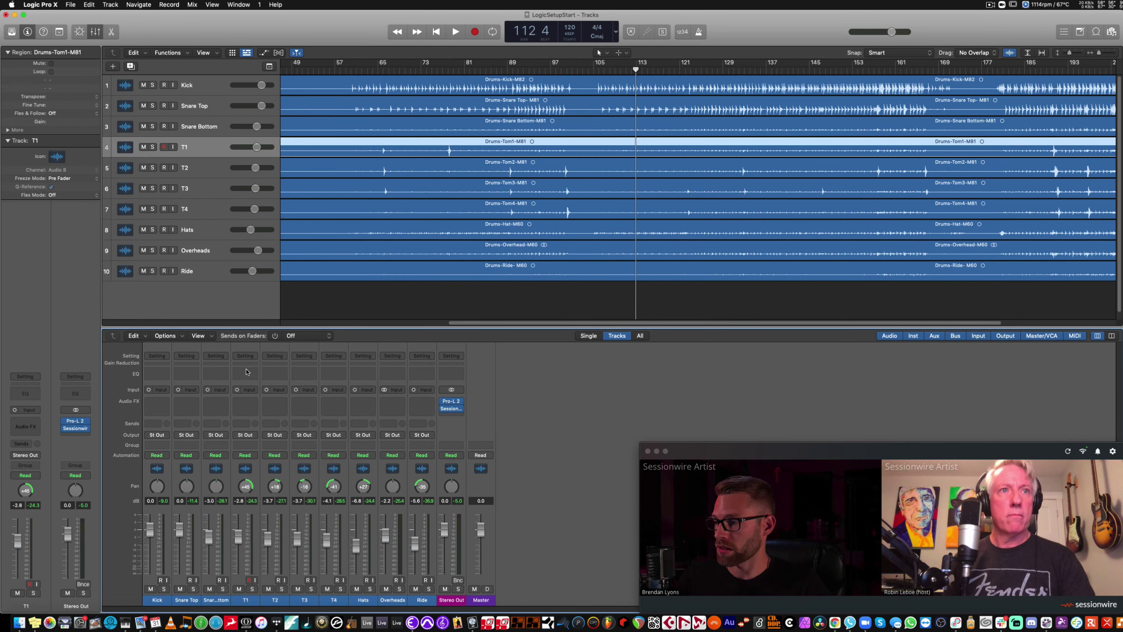
click(95, 32)
click(96, 33)
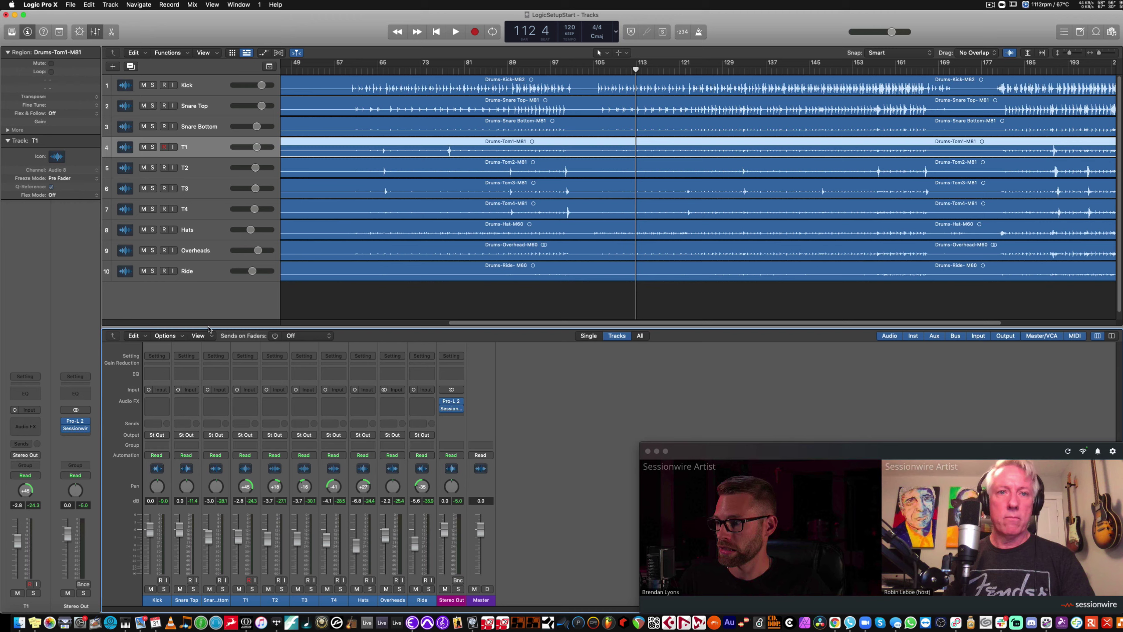
click(186, 337)
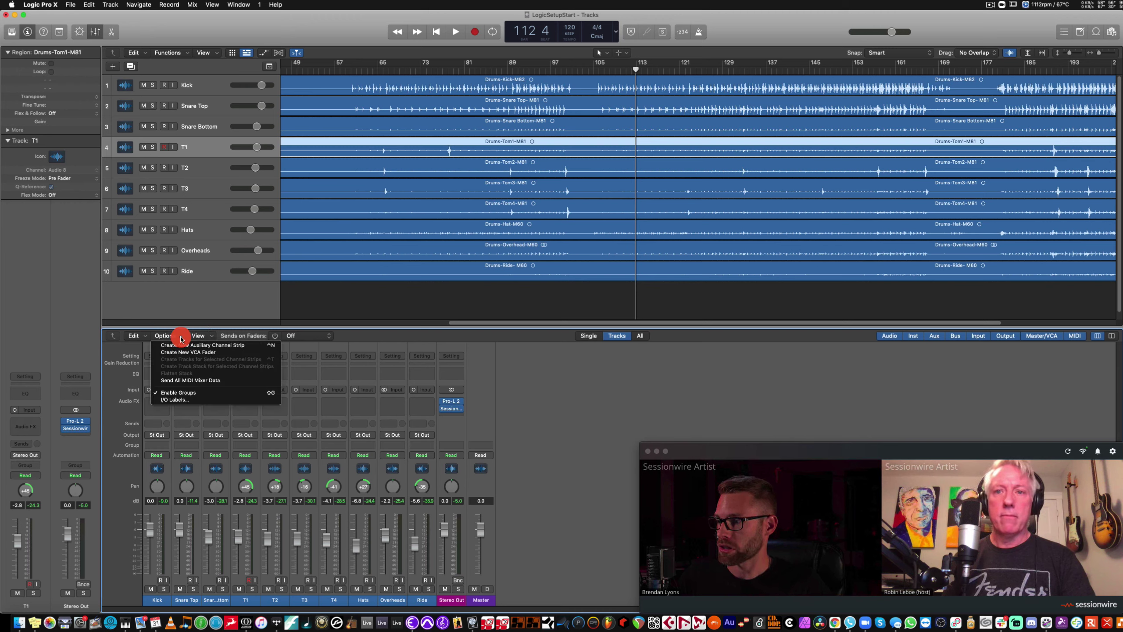
click(187, 346)
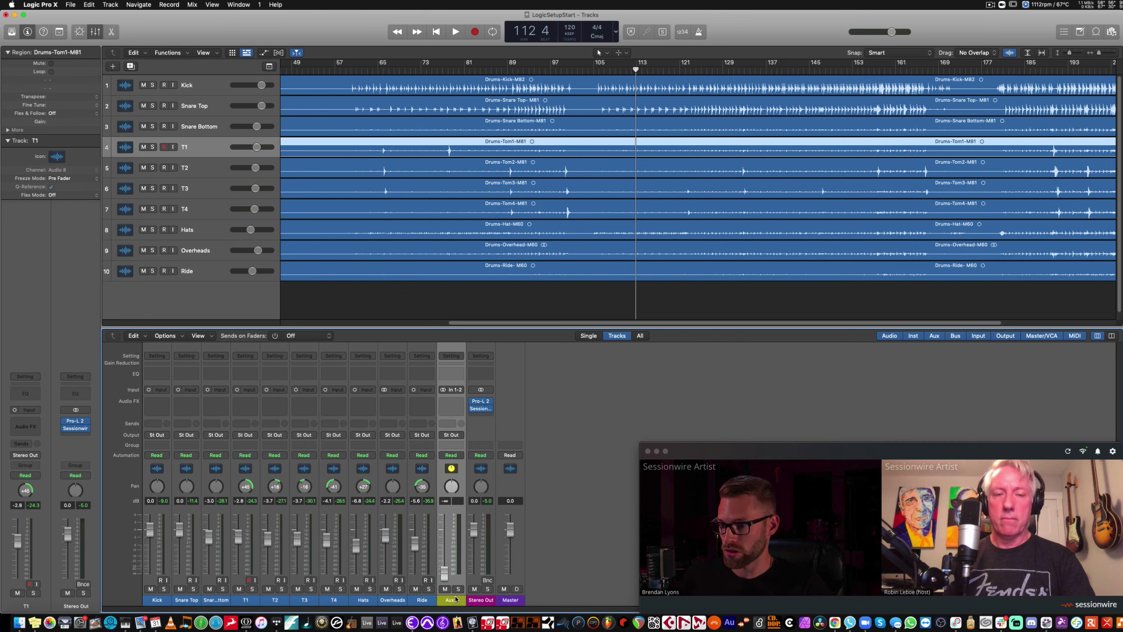
double_click(452, 600)
text(SW)
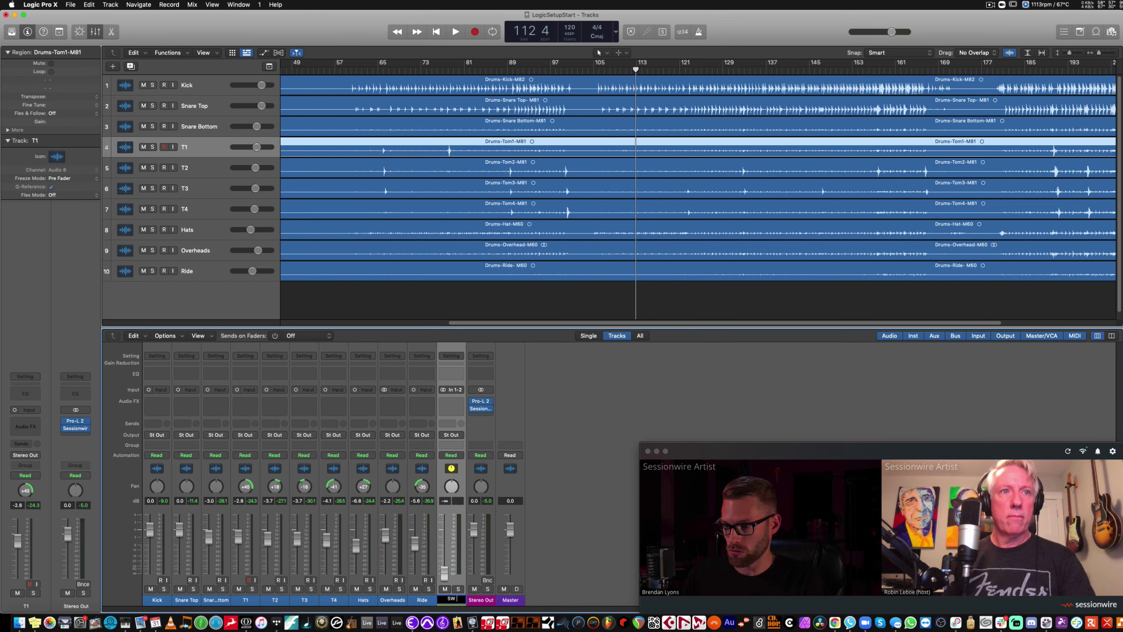
text( HQ Rcv)
key(Return)
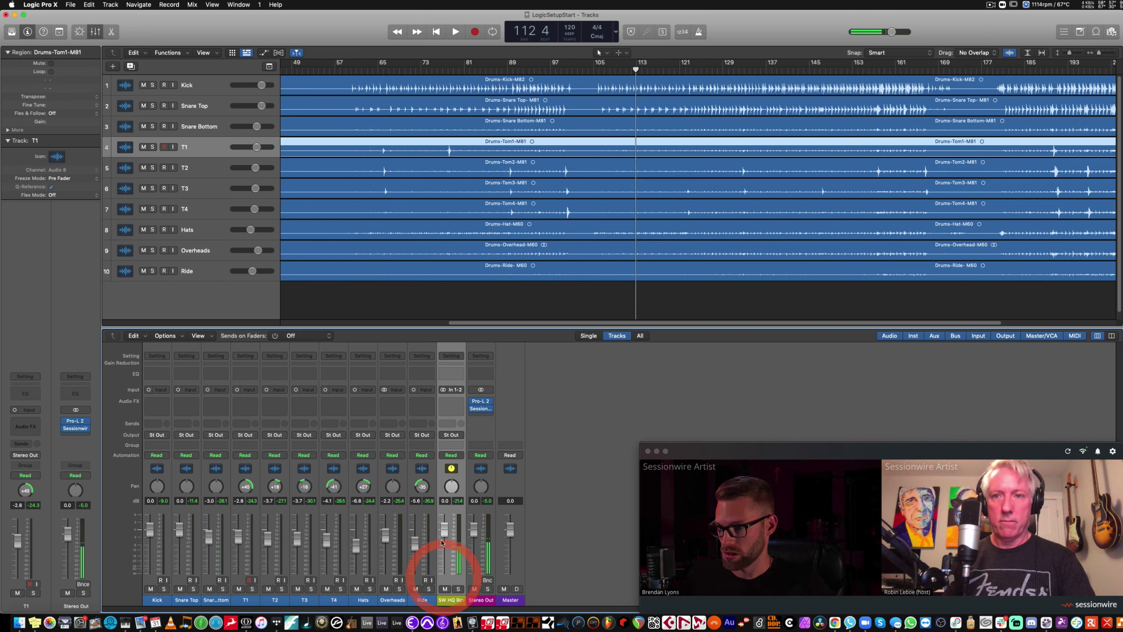
click(454, 390)
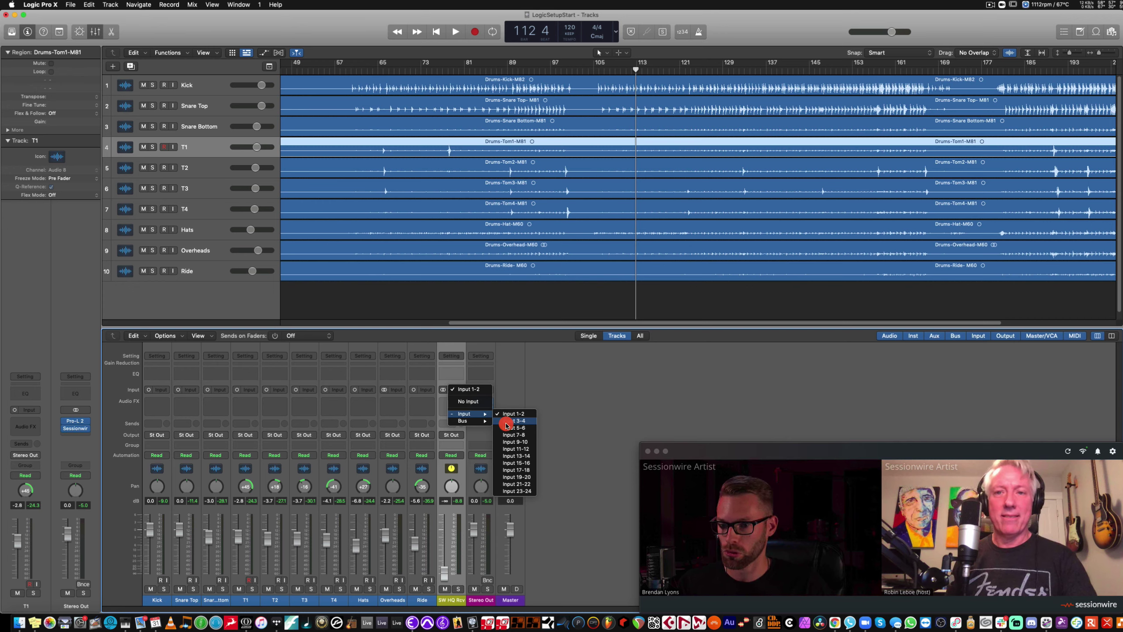
click(507, 422)
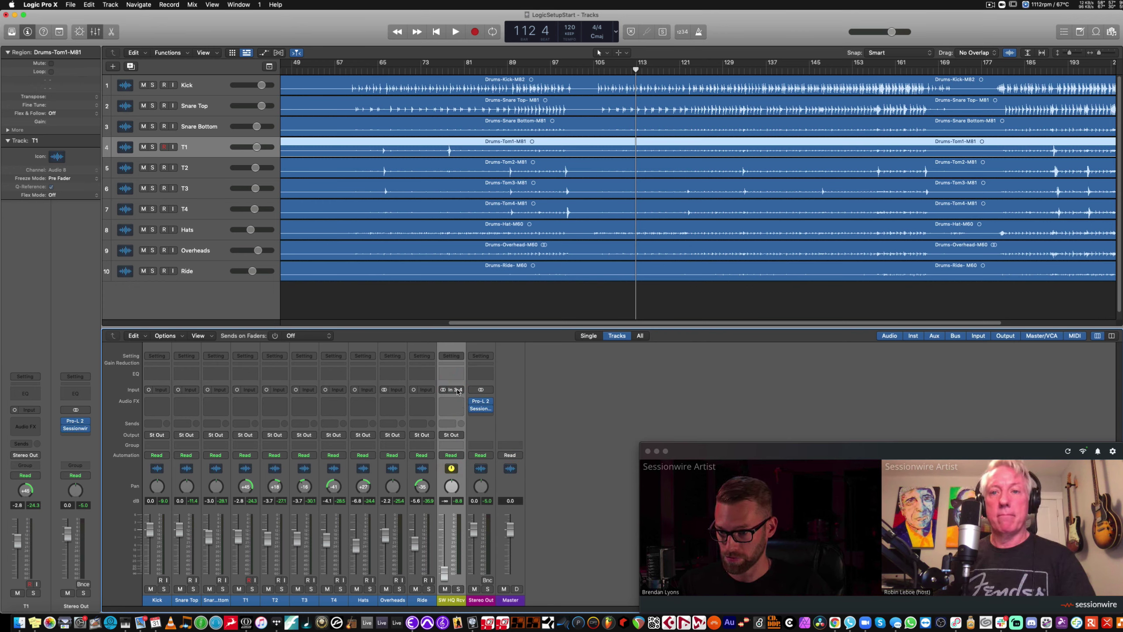
Load Sessionwire Receive on SW HQ Rcv, set its fader to 0 dB, and open Sessionwire's HQ audio list.
click(452, 406)
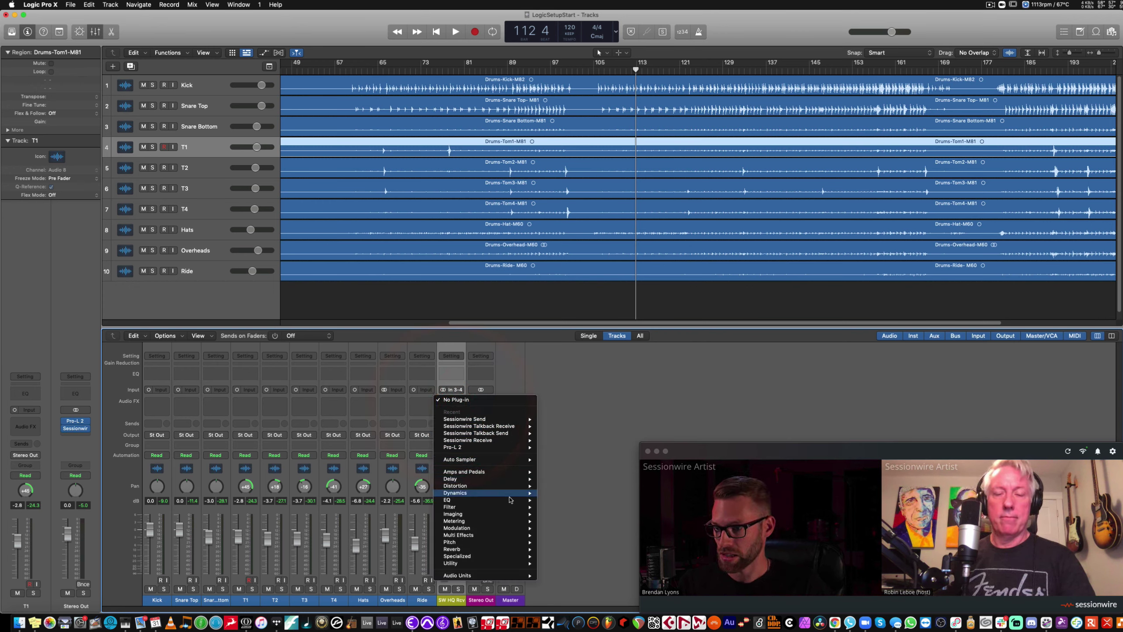
mouse_move(508, 575)
mouse_move(577, 514)
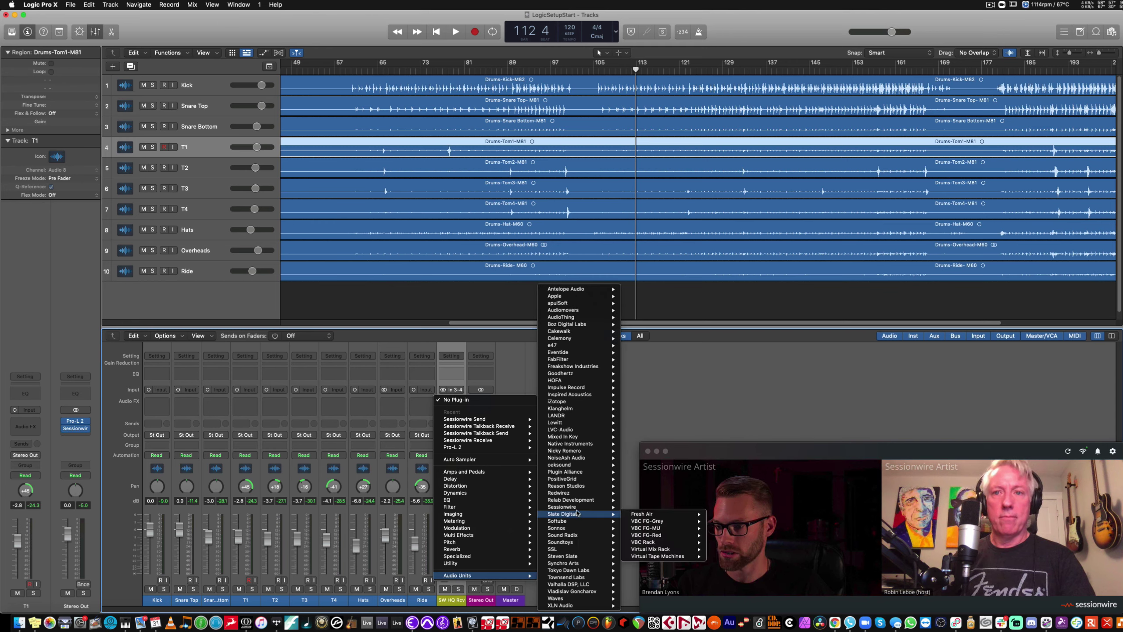
click(644, 514)
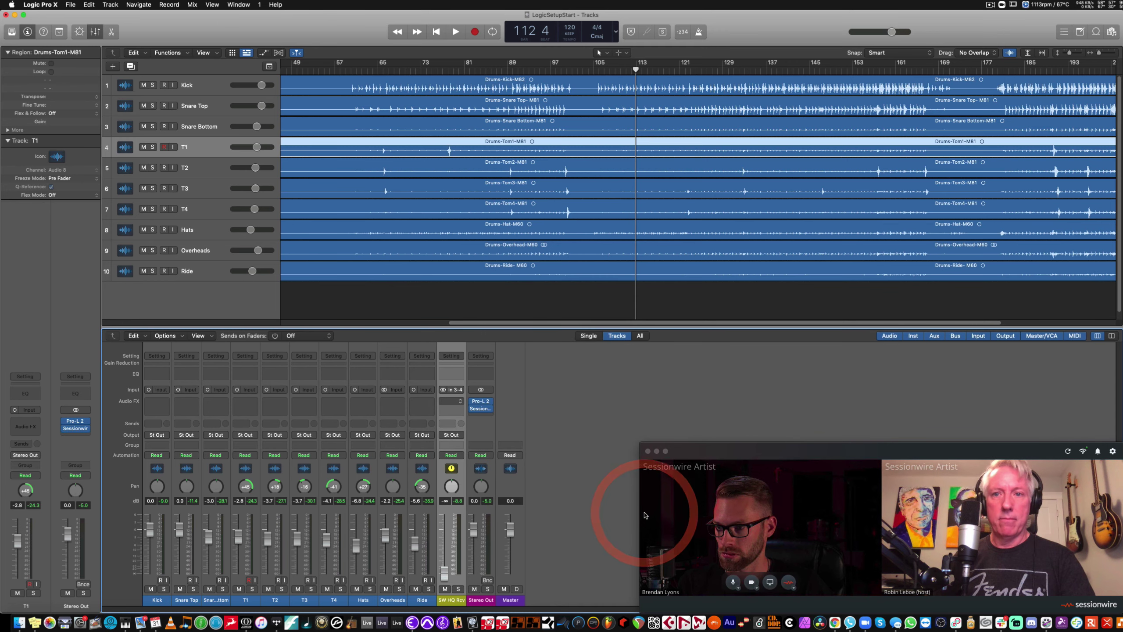
drag(514, 126, 599, 98)
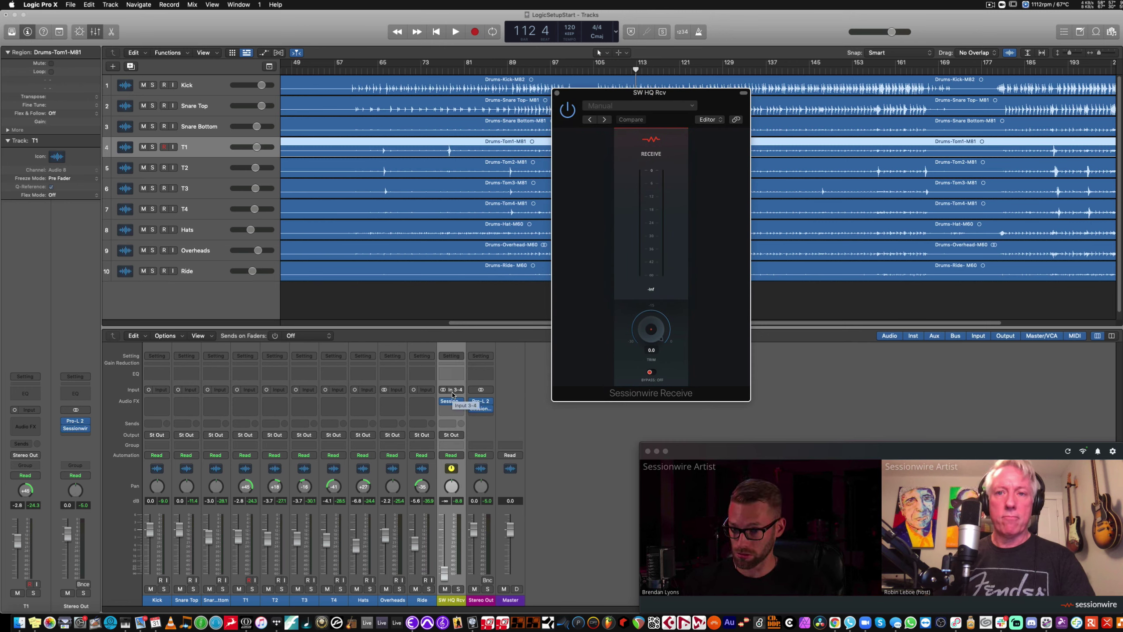
alt+click(444, 575)
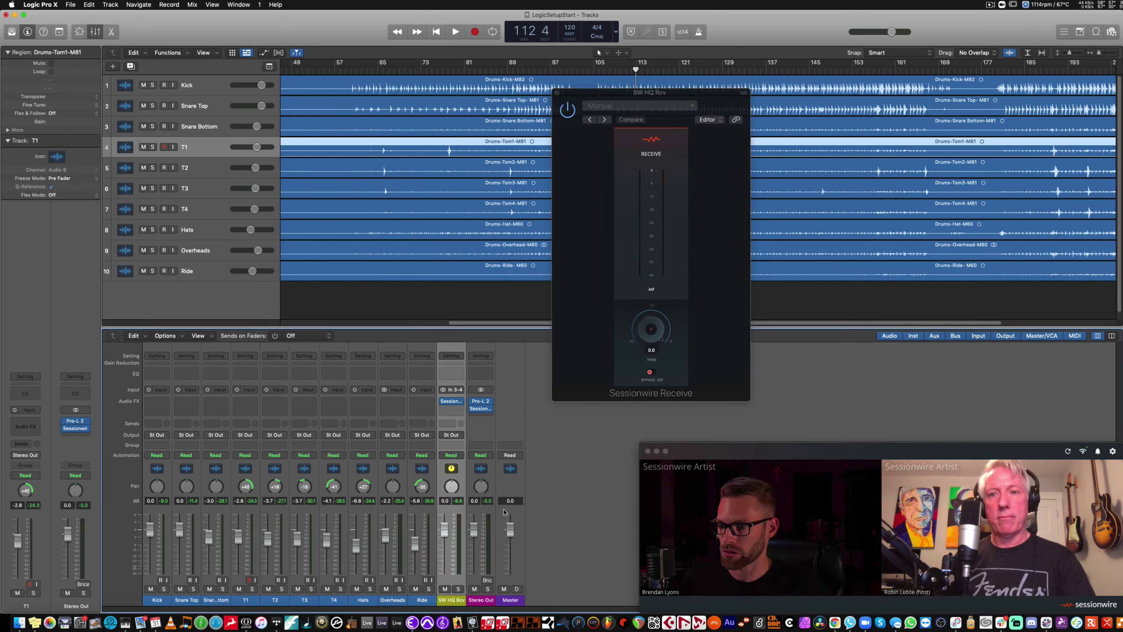
click(791, 588)
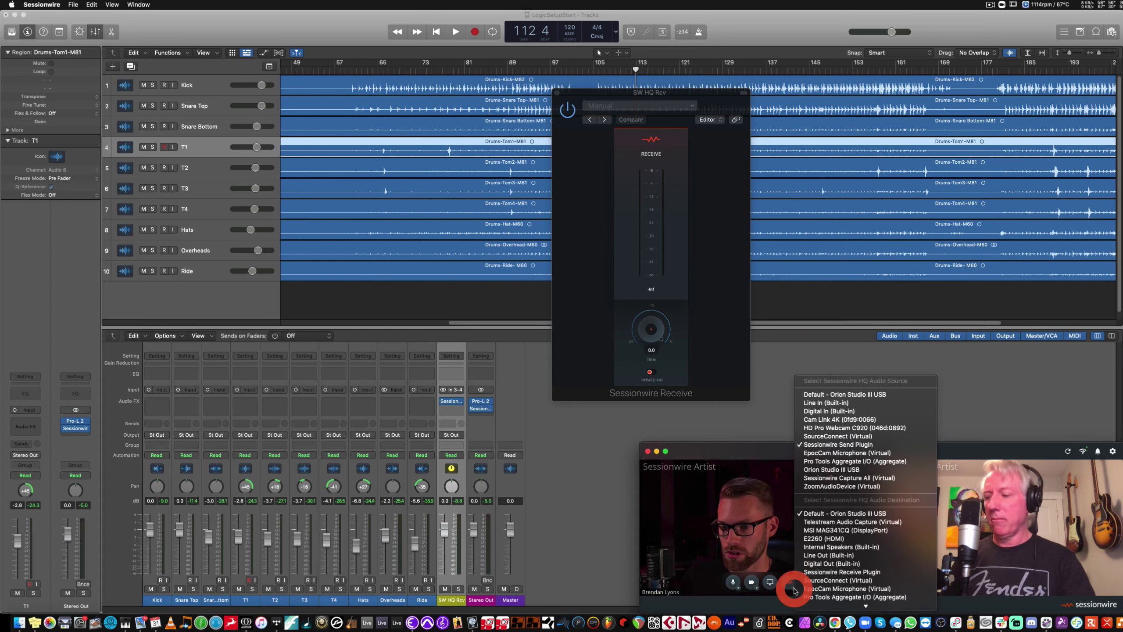
Choose Sessionwire Receive Plugin as HQ audio destination and reopen Stereo Out's Sessionwire Send.
click(878, 573)
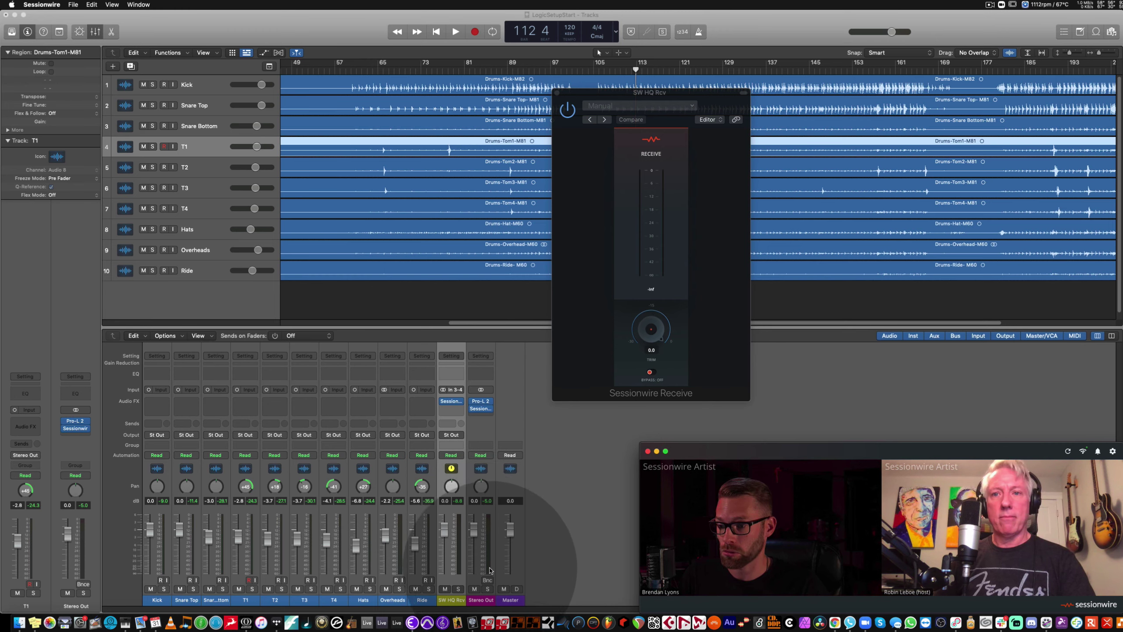
click(482, 410)
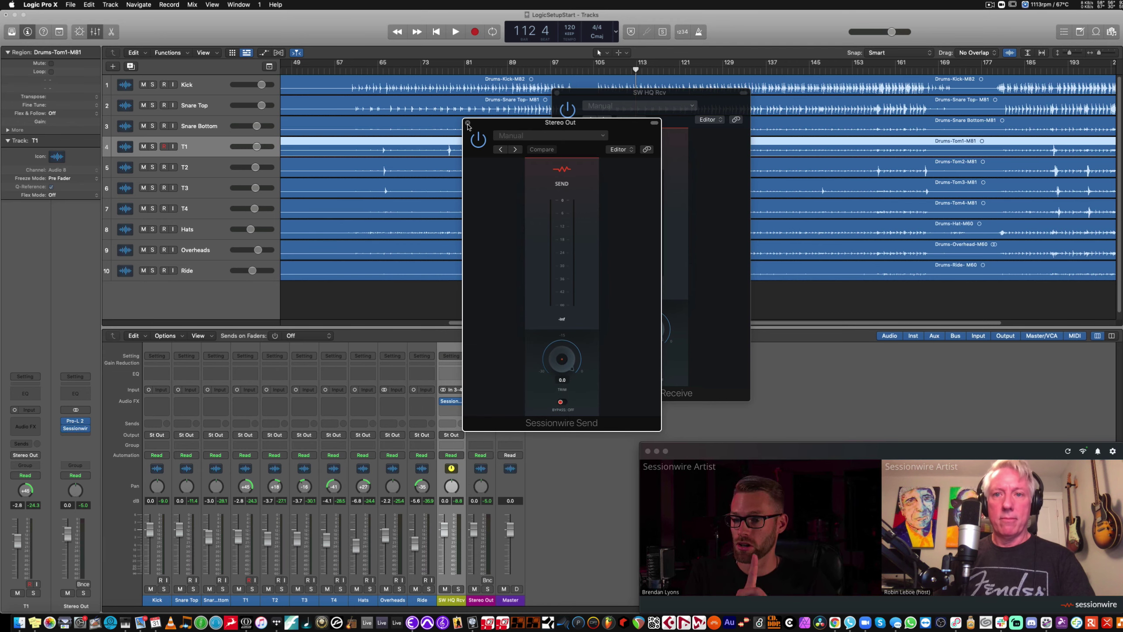
Close both plug-in windows and create another auxiliary channel strip named 'MIX'.
click(468, 124)
click(556, 94)
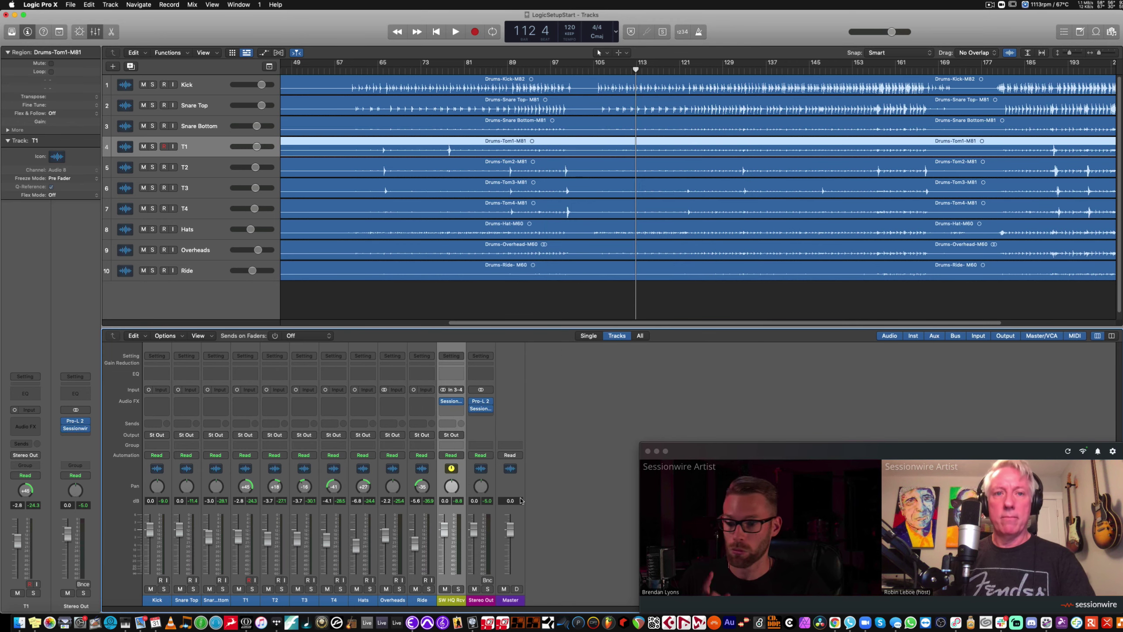
click(184, 338)
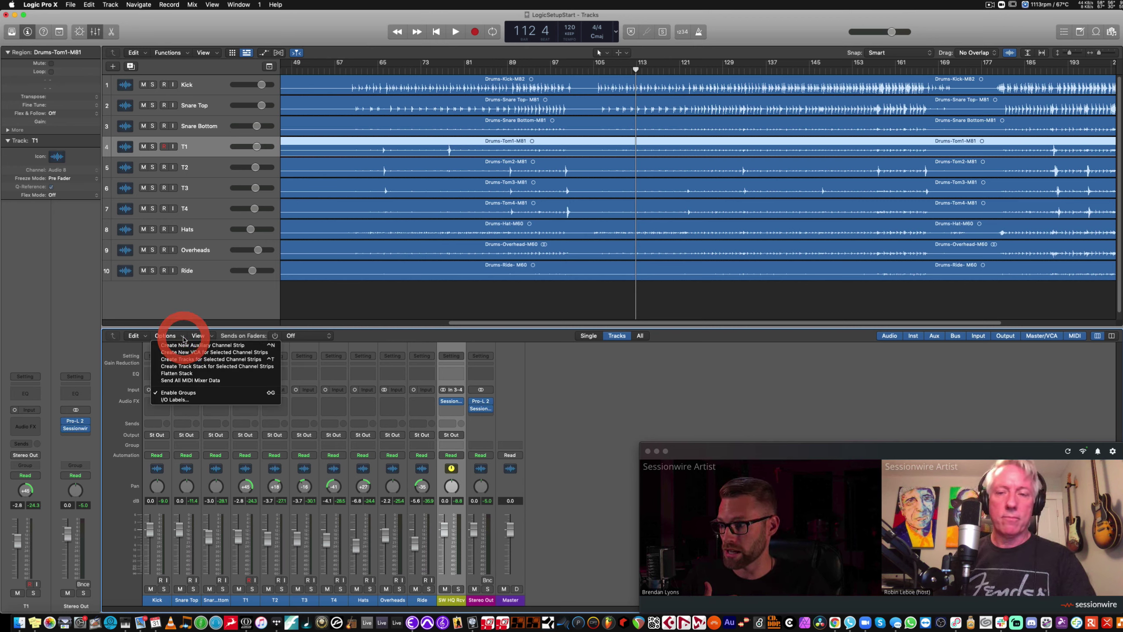
click(187, 344)
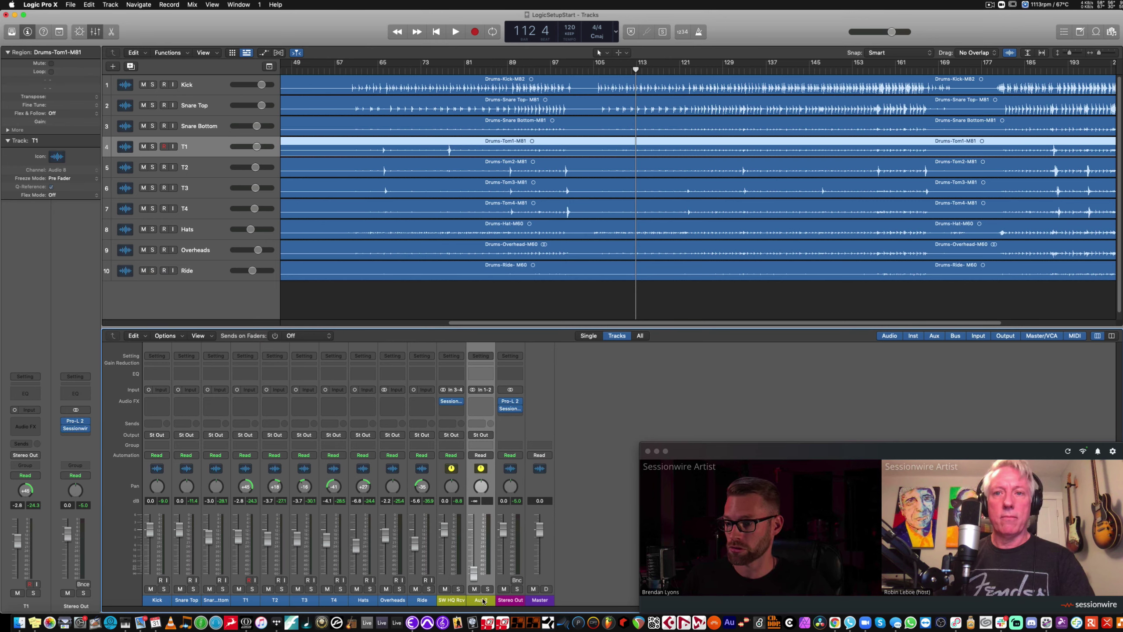
double_click(481, 600)
text(MIX)
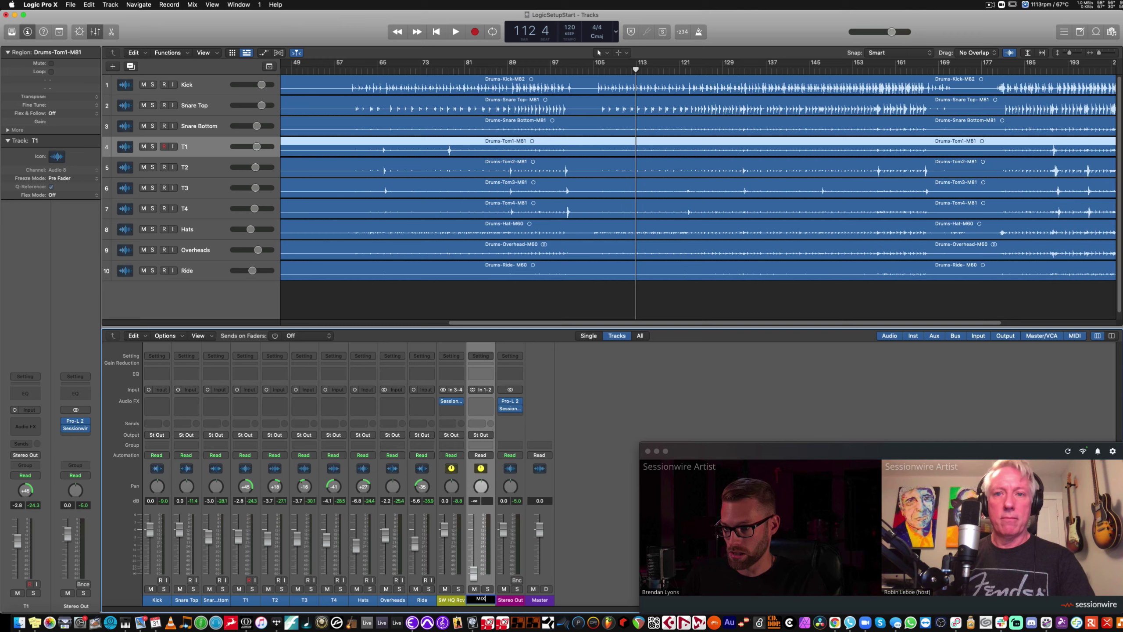
key(Return)
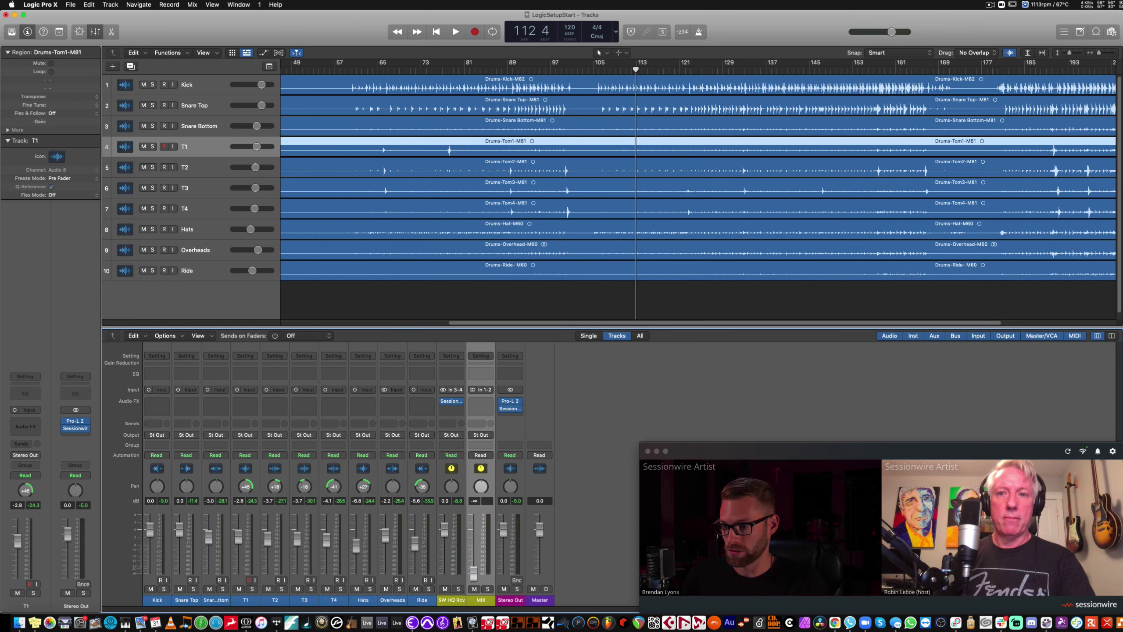
Select all ten drum channels and set their output to Bus 32 (MIX).
click(424, 597)
shift+click(158, 600)
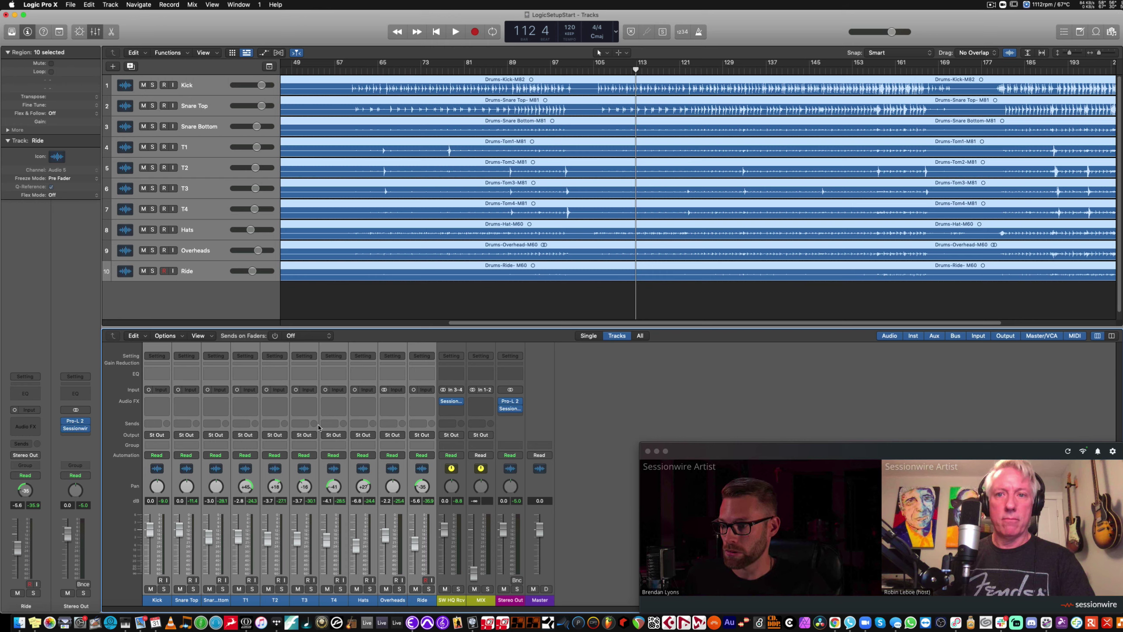
click(334, 435)
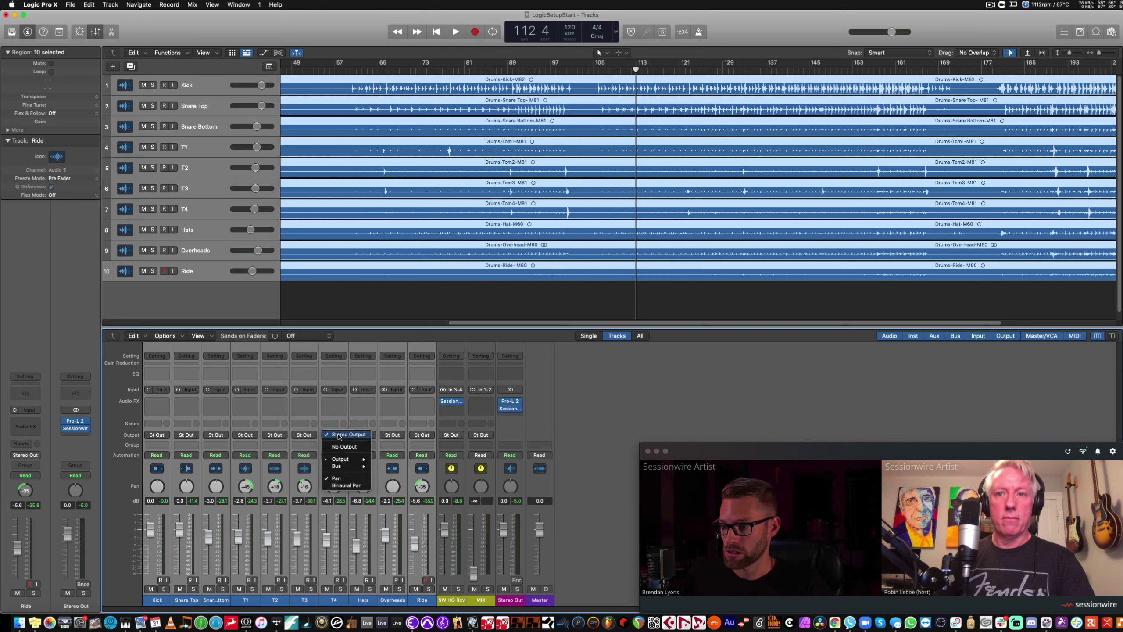
mouse_move(349, 466)
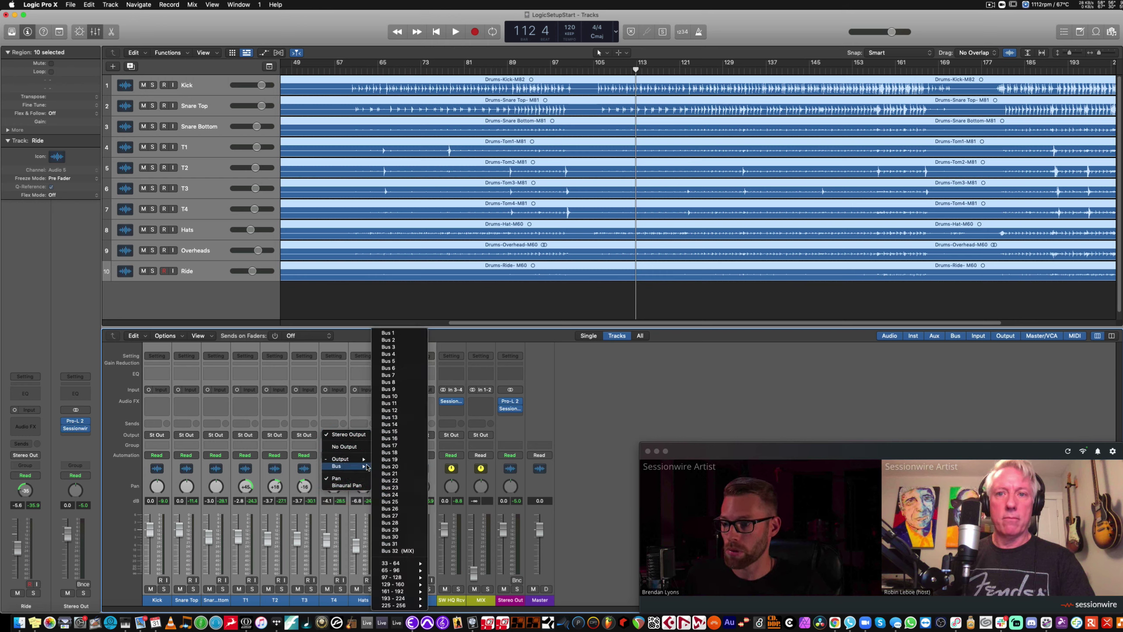
click(393, 551)
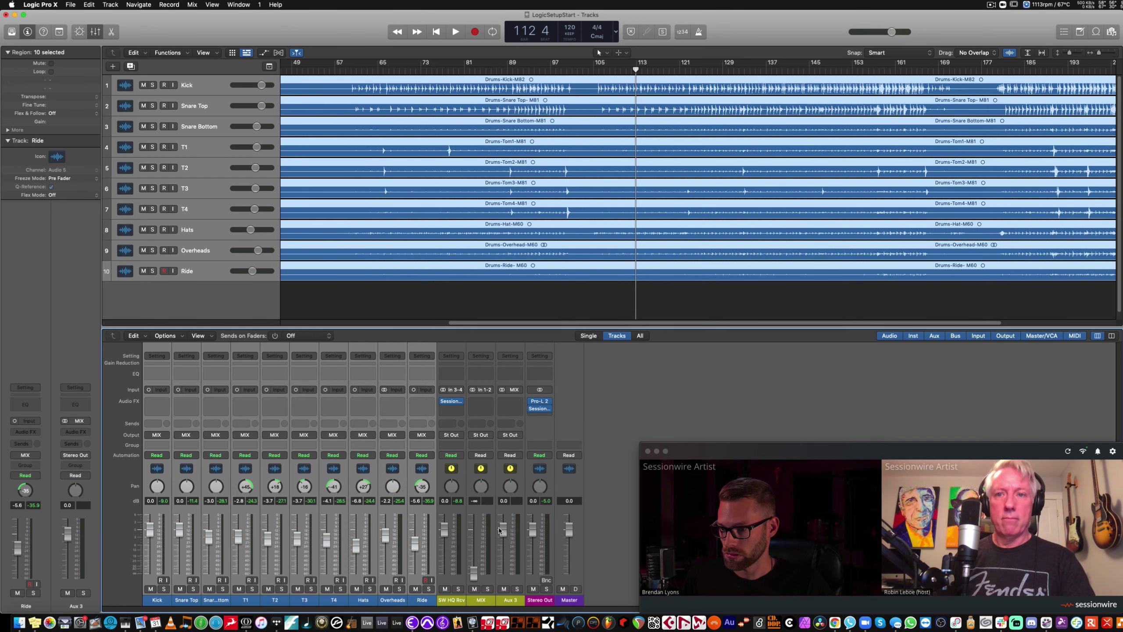
Select the auto-created Aux 3 and delete it via the mixer's Edit menu.
click(516, 597)
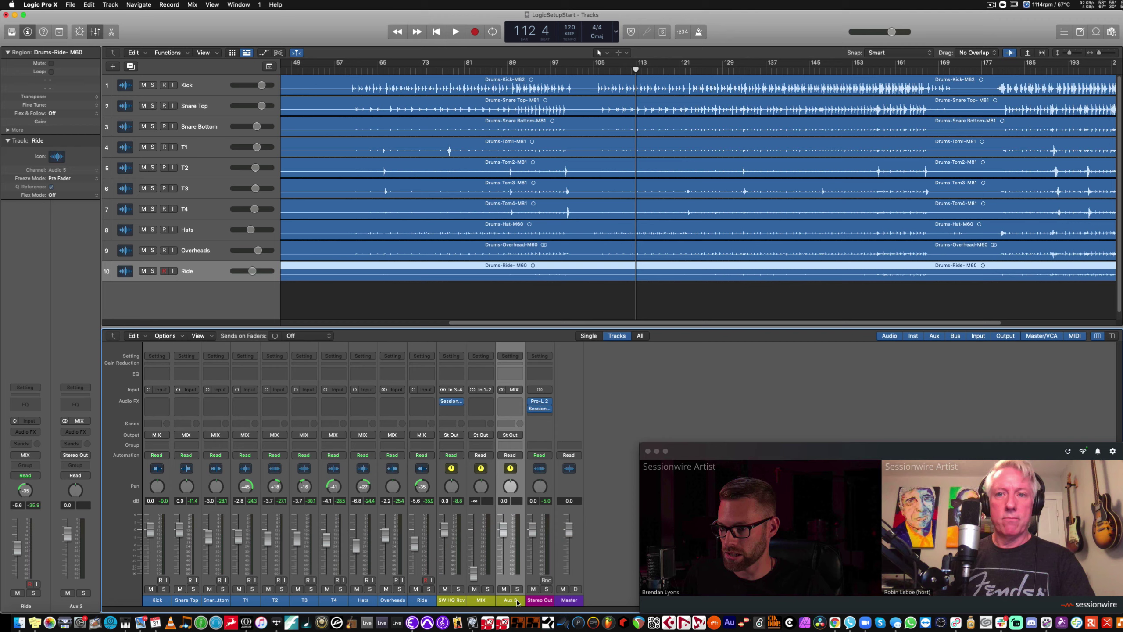
right_click(517, 602)
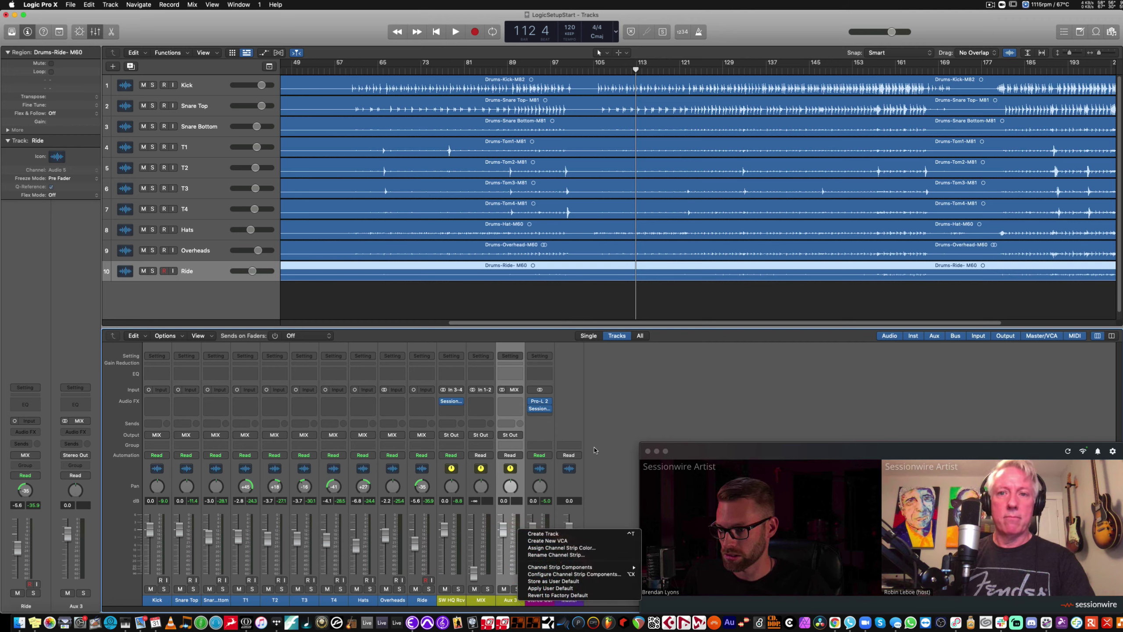
click(603, 437)
click(133, 336)
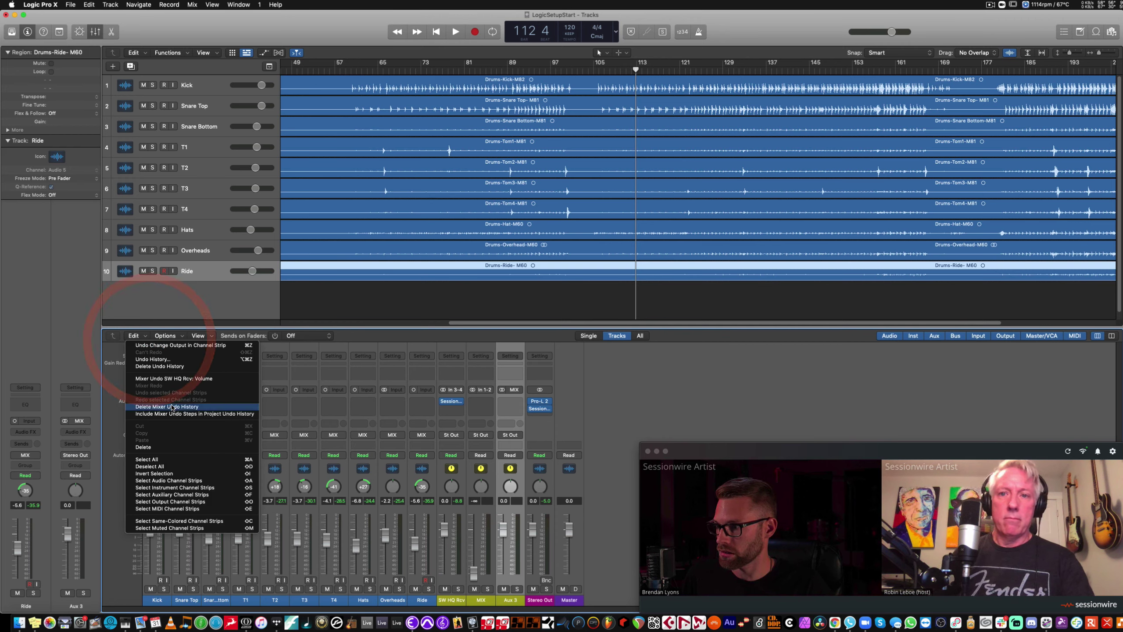
click(167, 447)
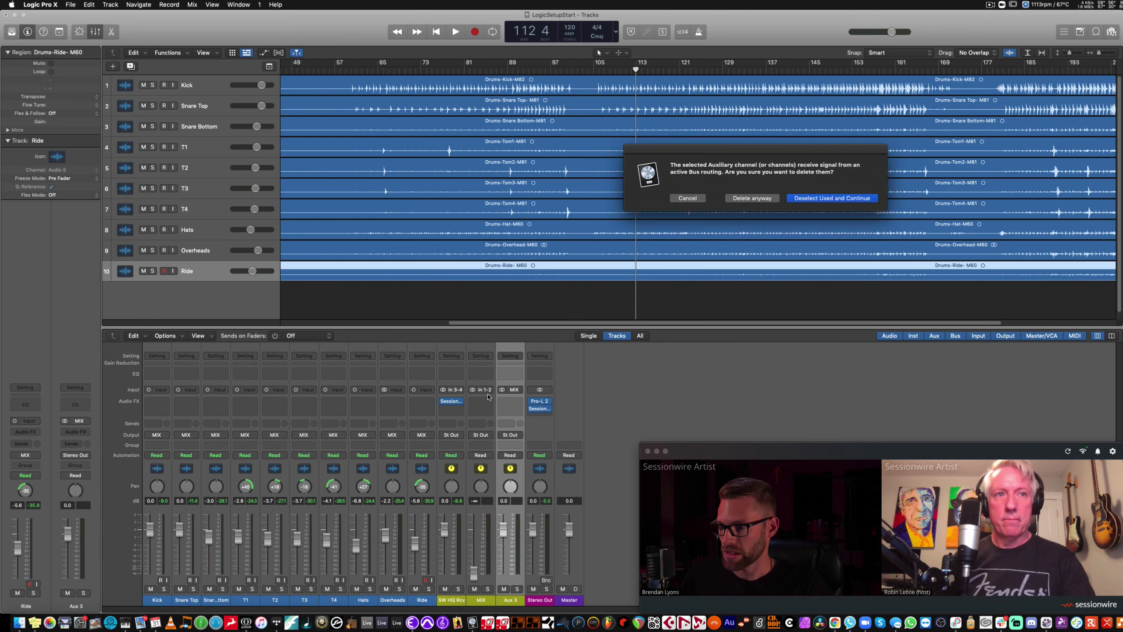
Confirm deleting Aux 3 and set the MIX channel's input to Bus 32 (MIX).
click(752, 198)
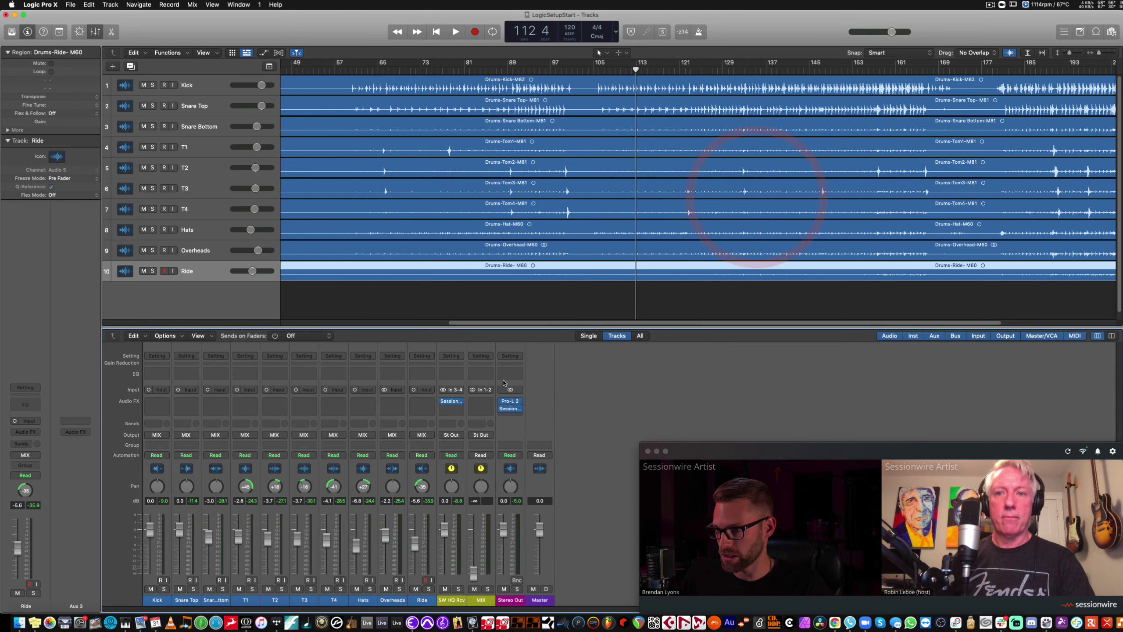
click(486, 389)
mouse_move(495, 420)
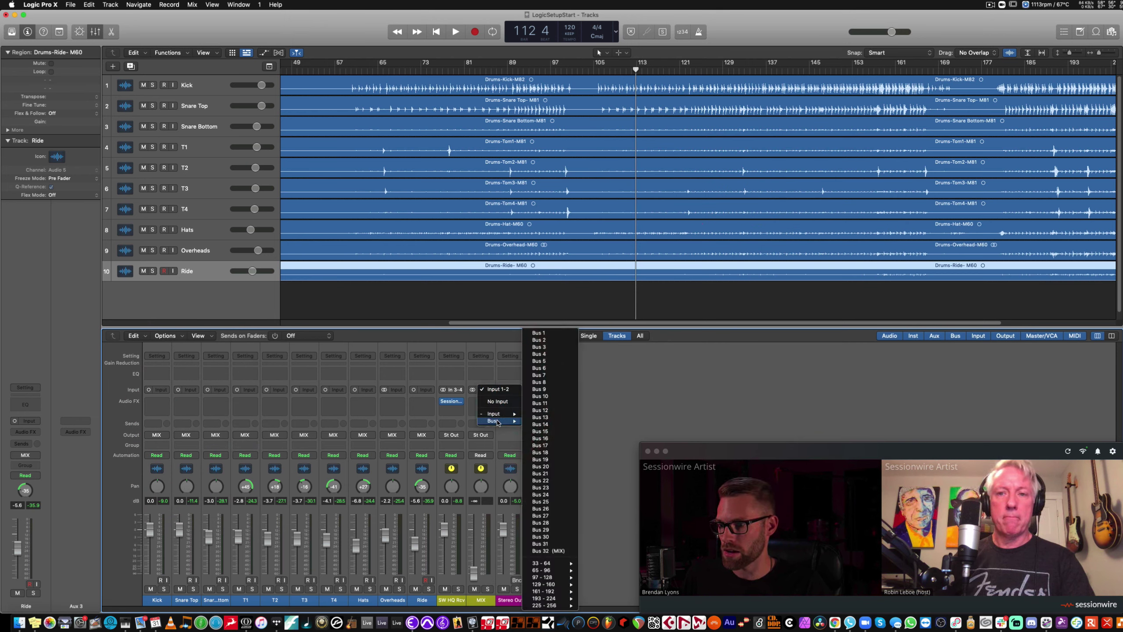
click(565, 551)
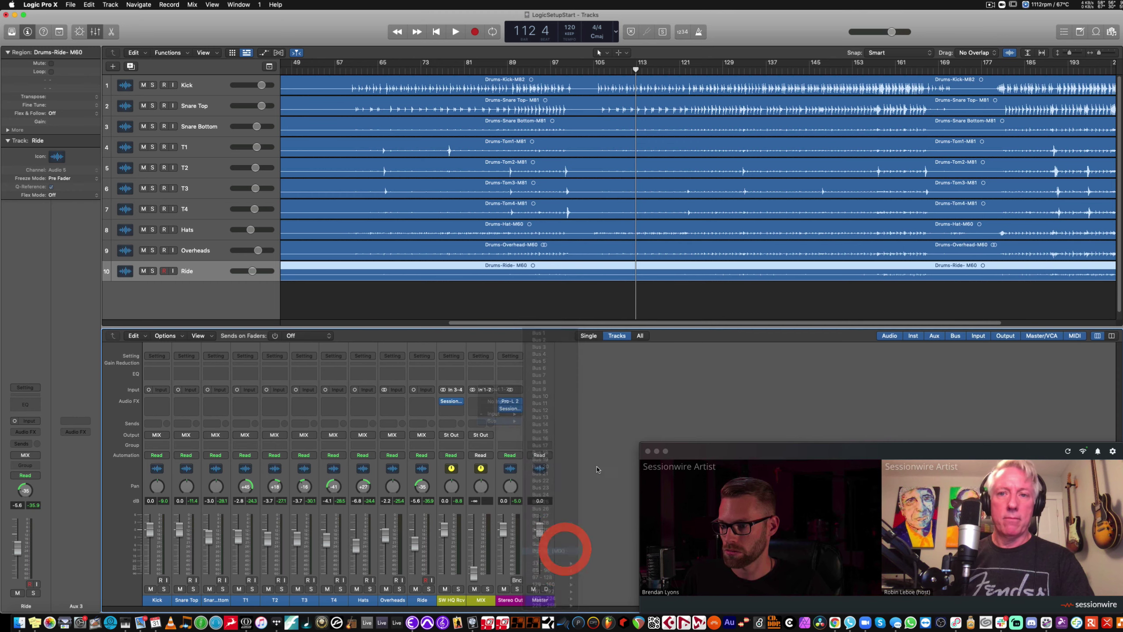
Bring the MIX fader to 0 dB and drag the Sessionwire plug-in from Stereo Out onto MIX.
alt+click(471, 575)
mouse_move(514, 412)
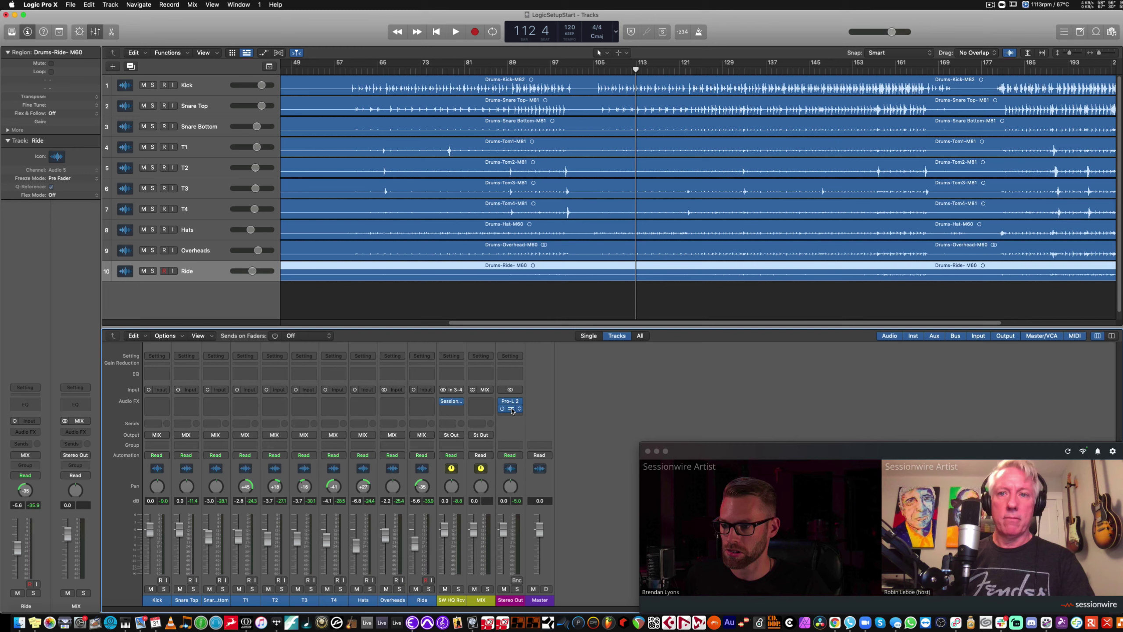
drag(512, 411, 479, 400)
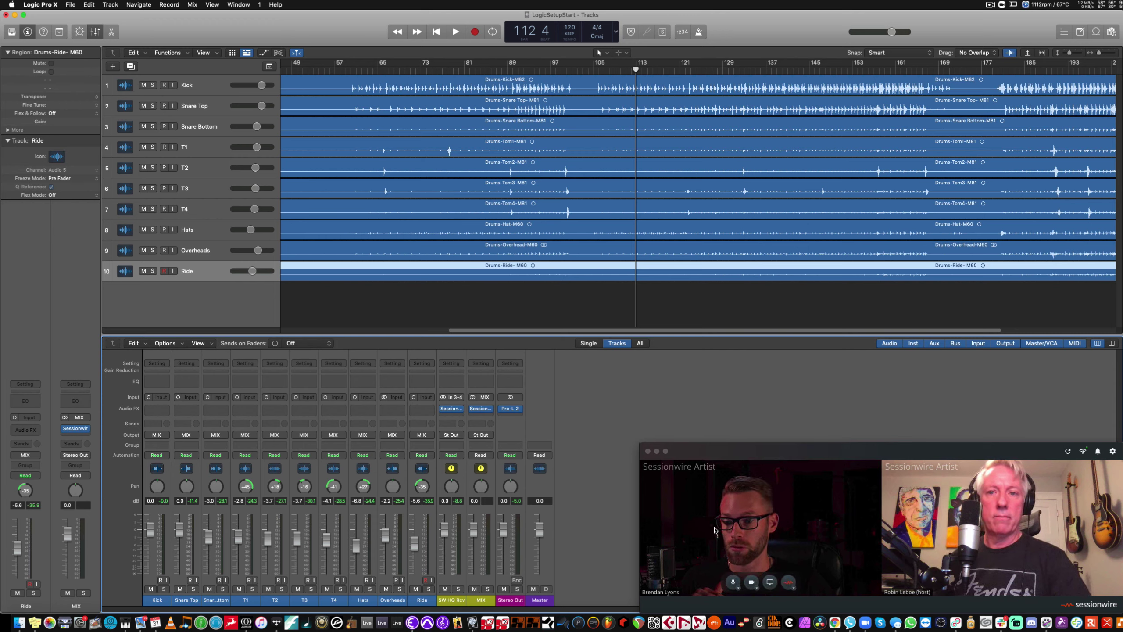
click(735, 584)
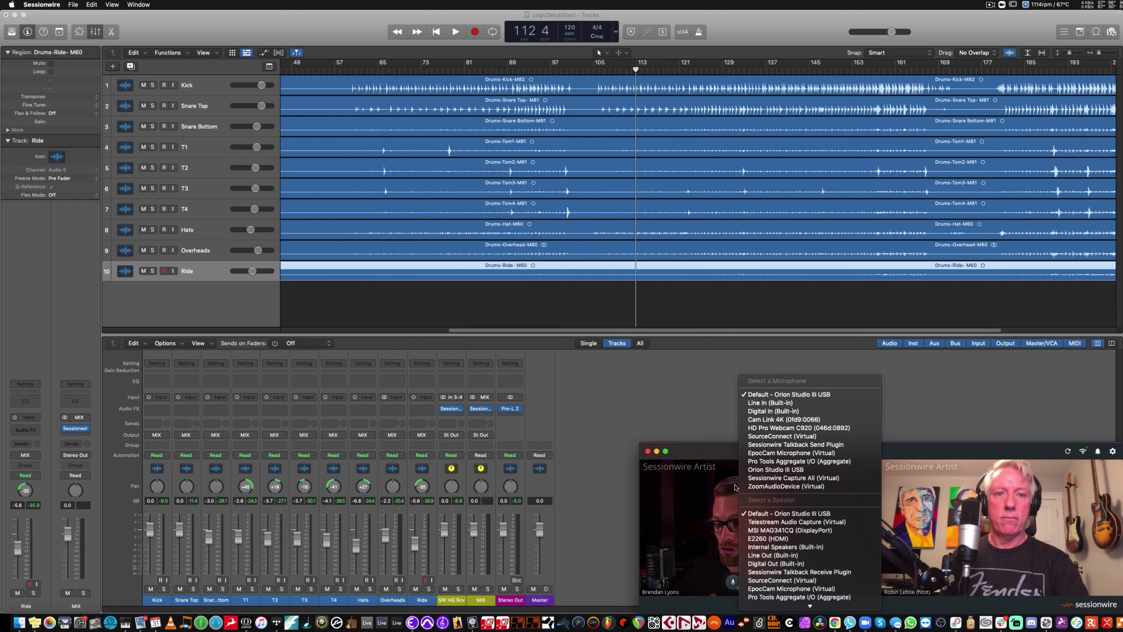
click(716, 460)
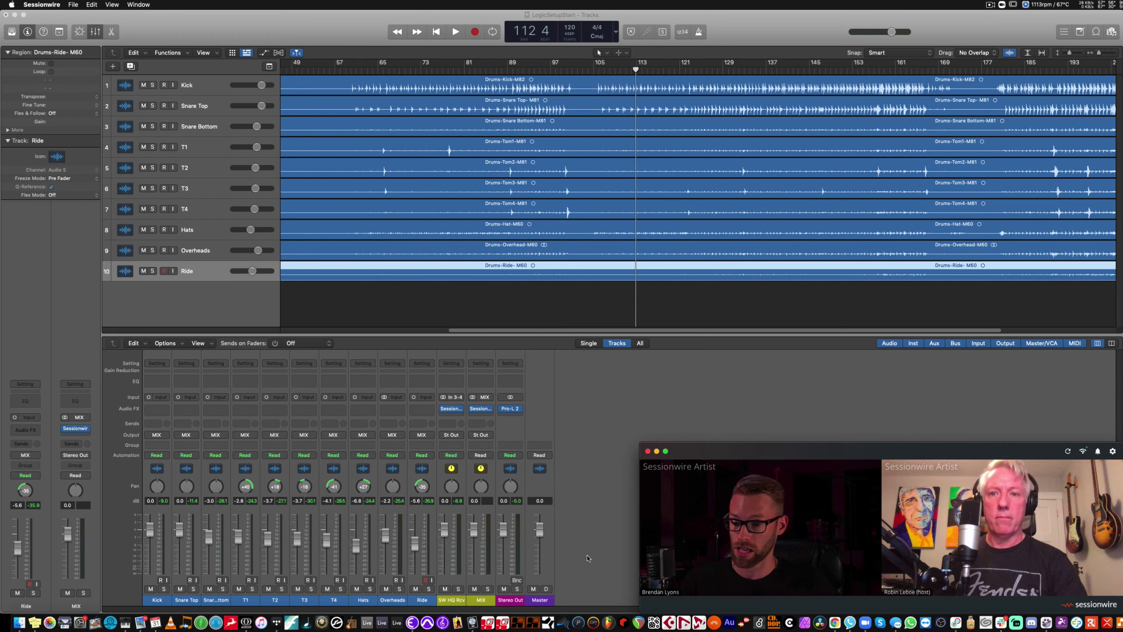
Create two new auxiliary channel strips with mono inputs.
click(480, 600)
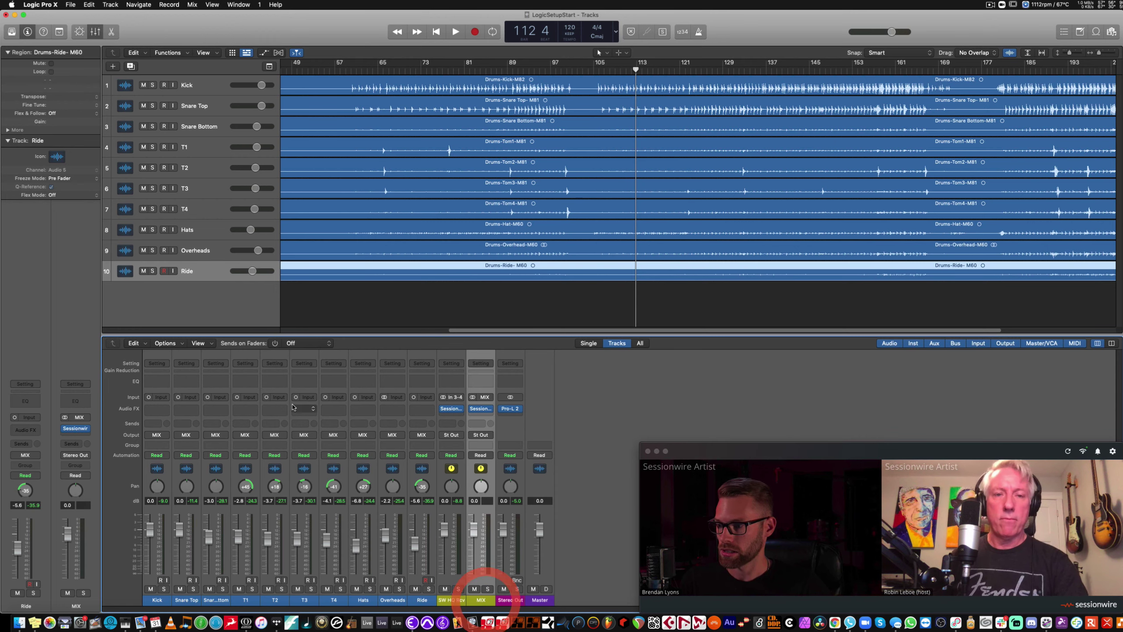
click(170, 344)
click(176, 352)
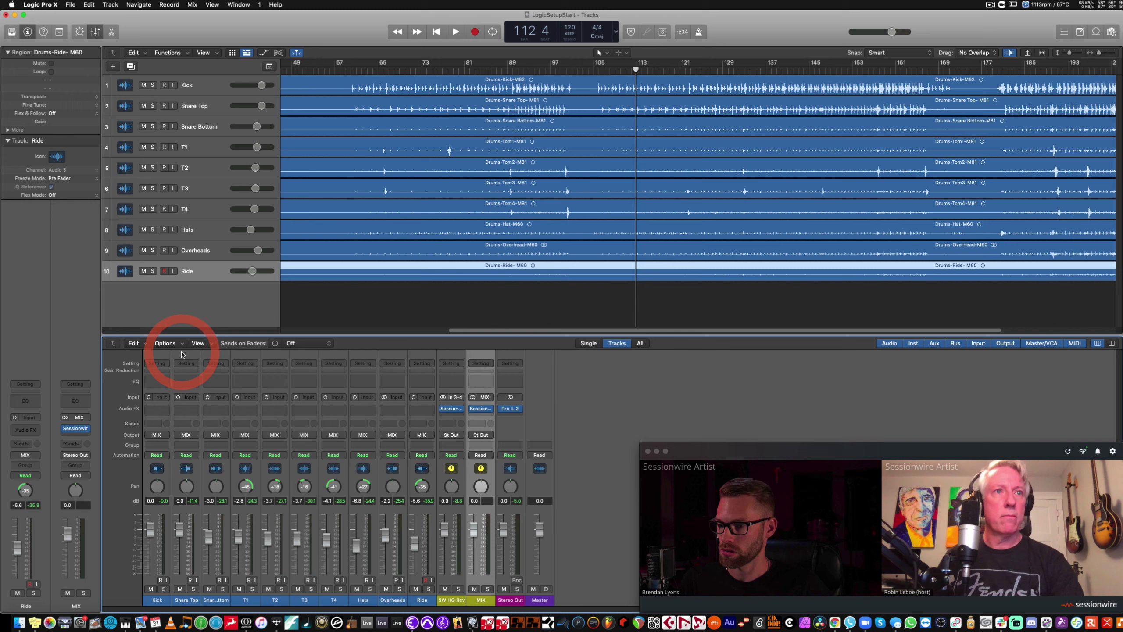
click(170, 343)
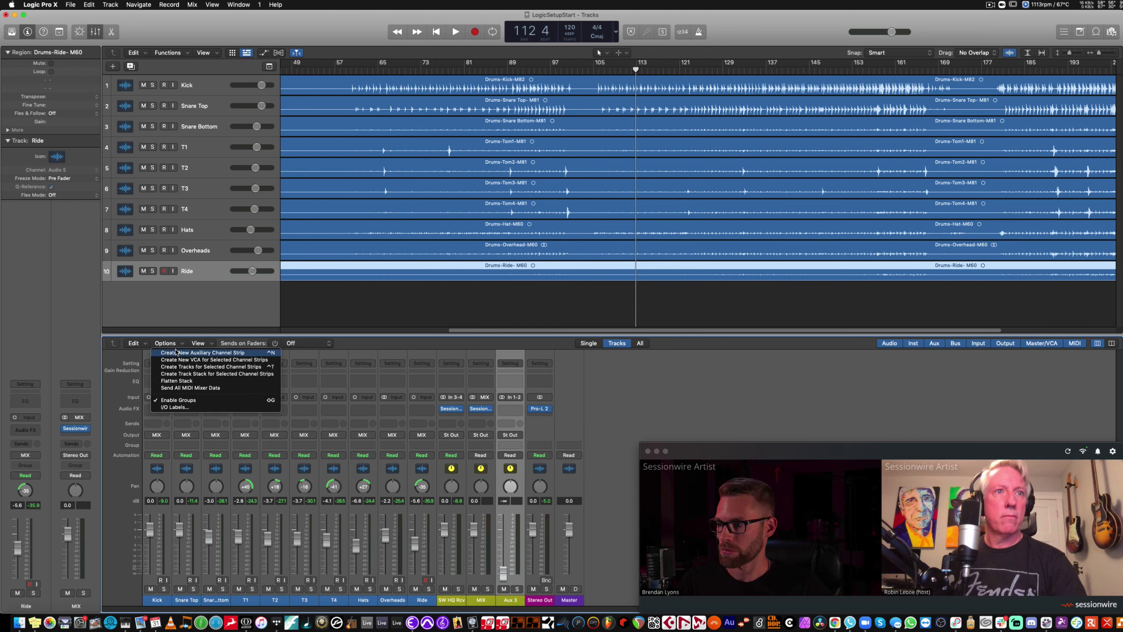
click(176, 352)
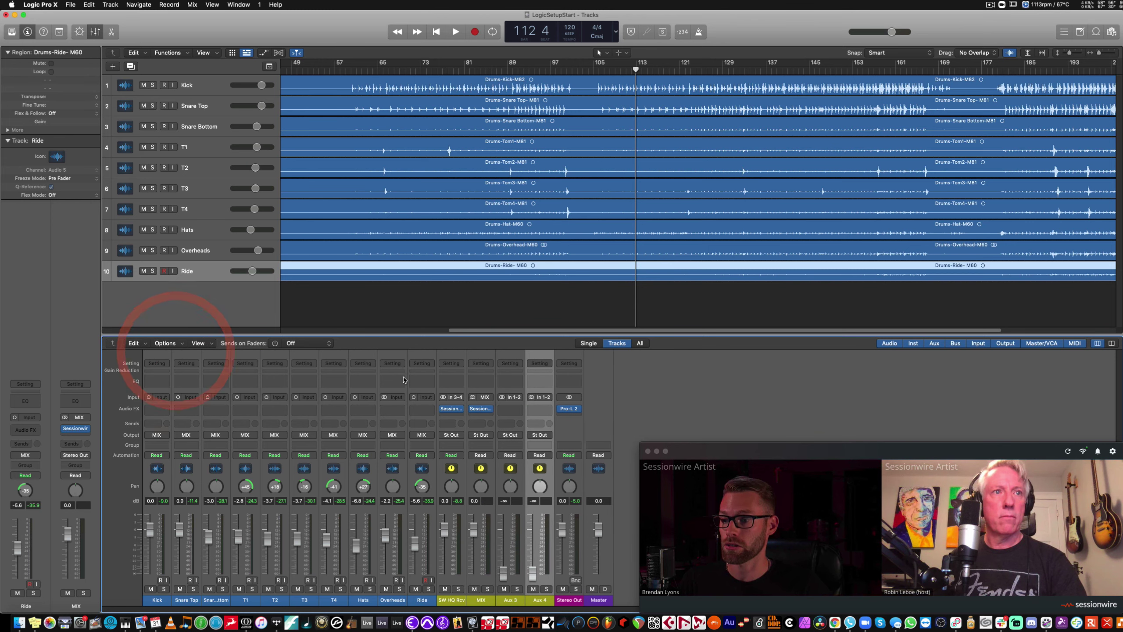
click(502, 397)
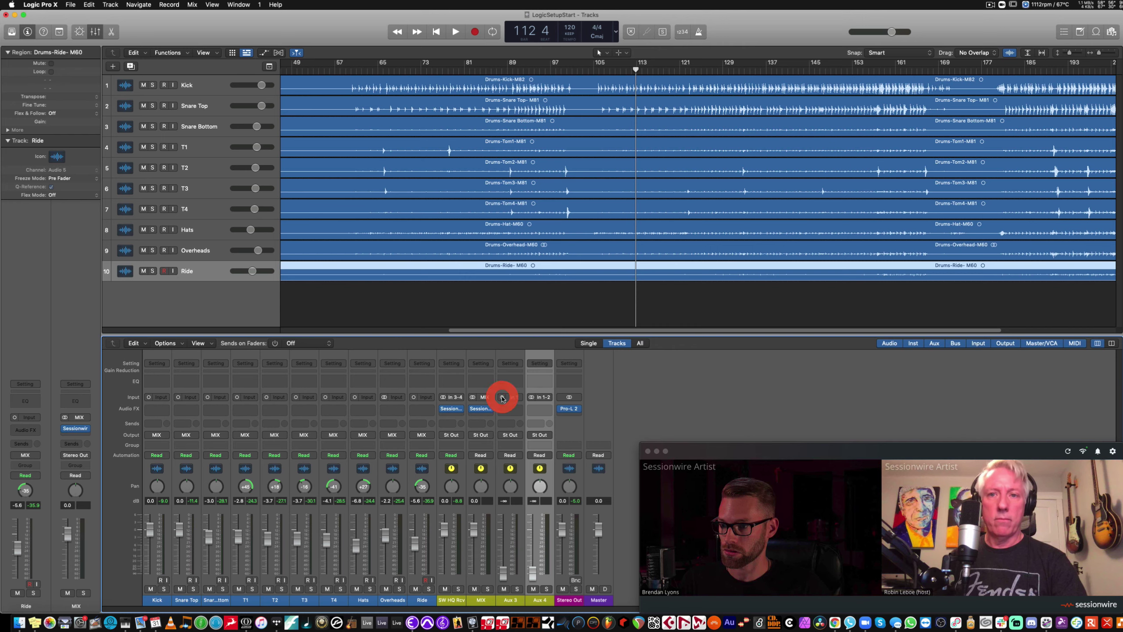
click(531, 398)
Rename the new aux channels 'SW Talkback Send' and 'SW TB Rcv'.
double_click(510, 600)
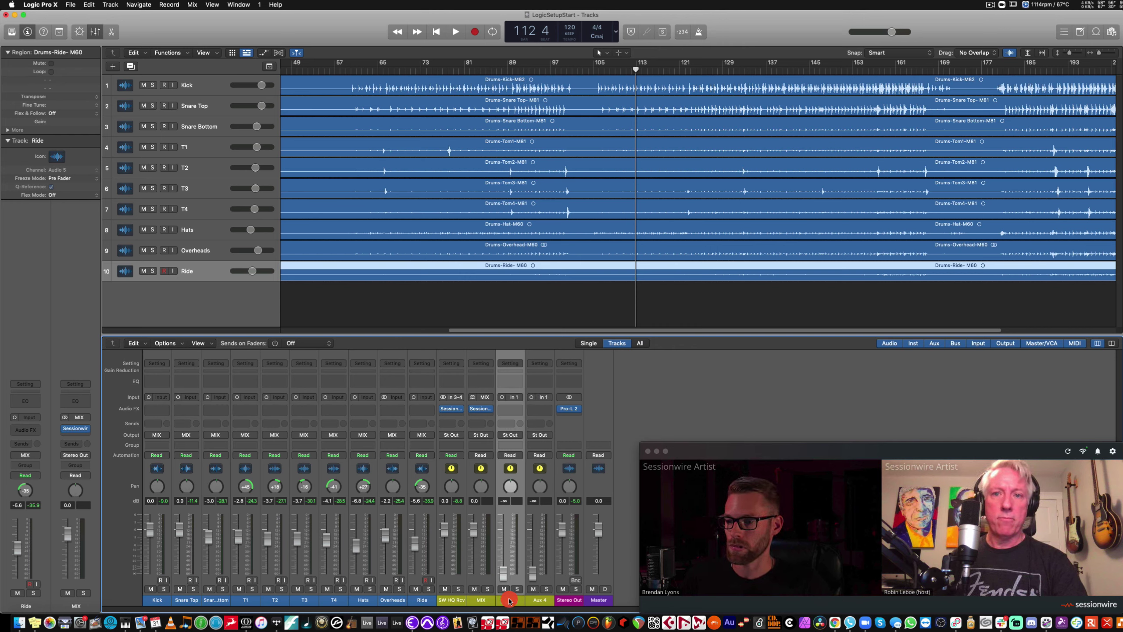
text(SW)
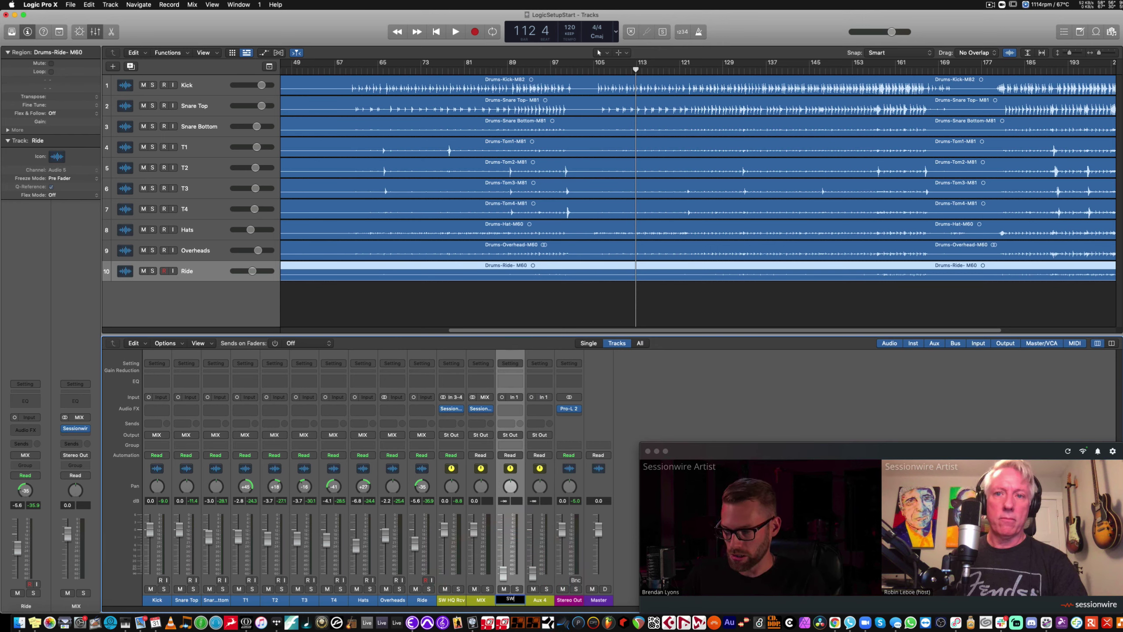
text( Talkback Send)
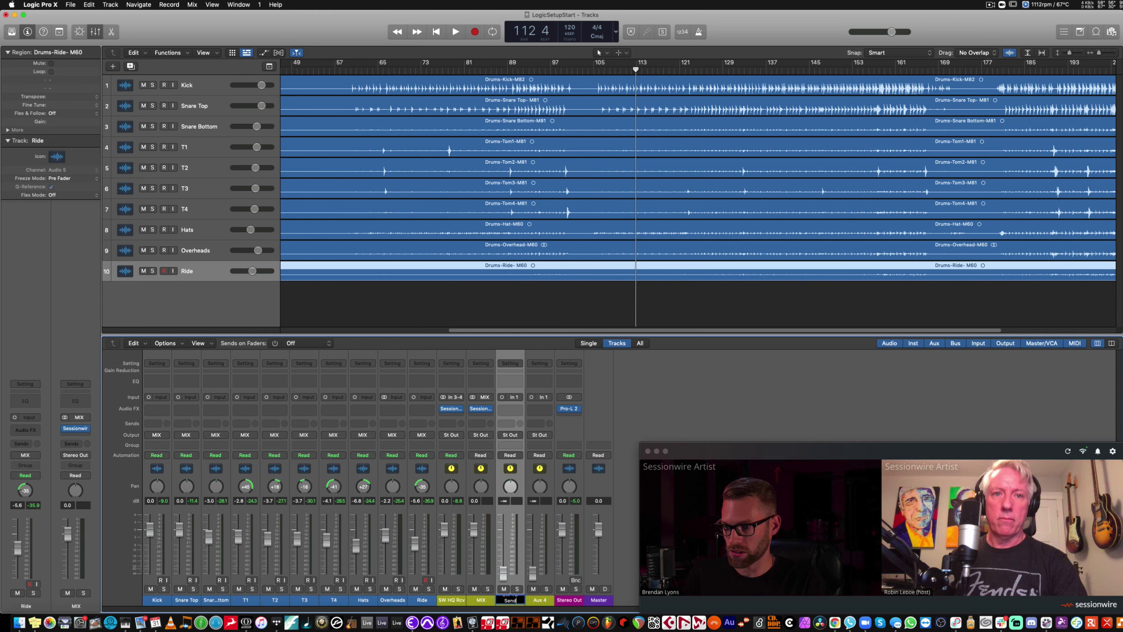
key(Tab)
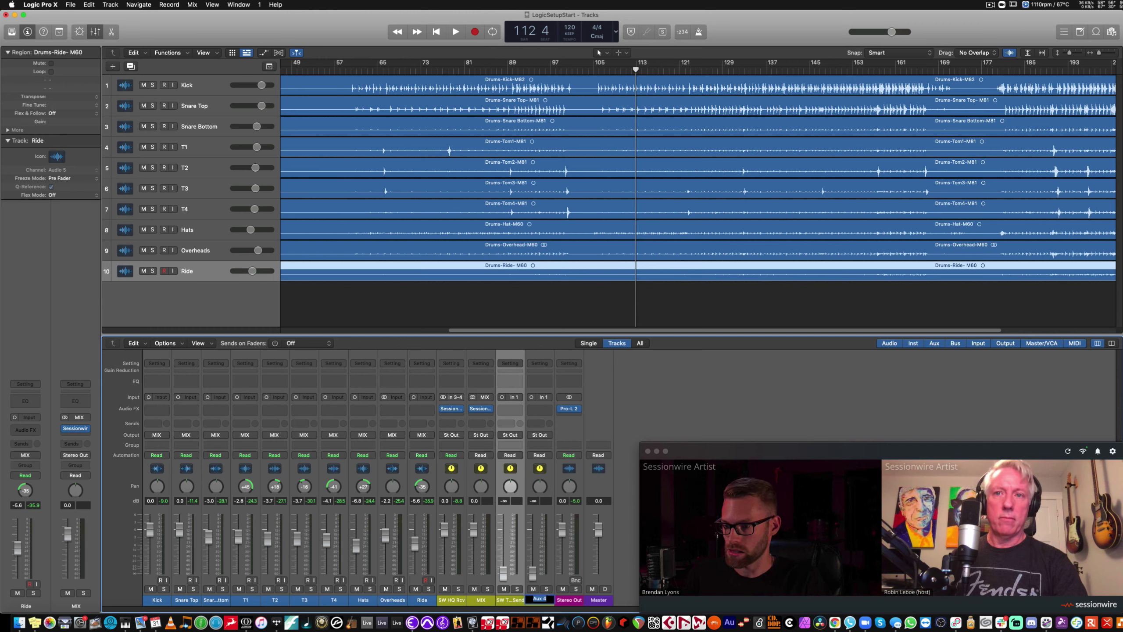
text(SW TB)
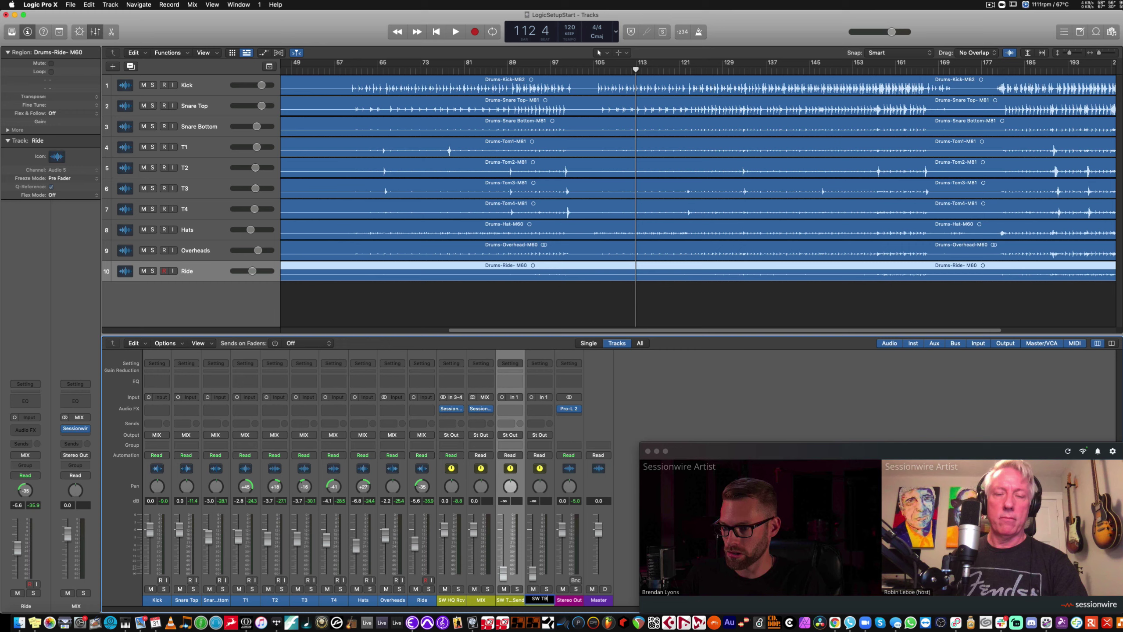
text( Rcv)
key(Return)
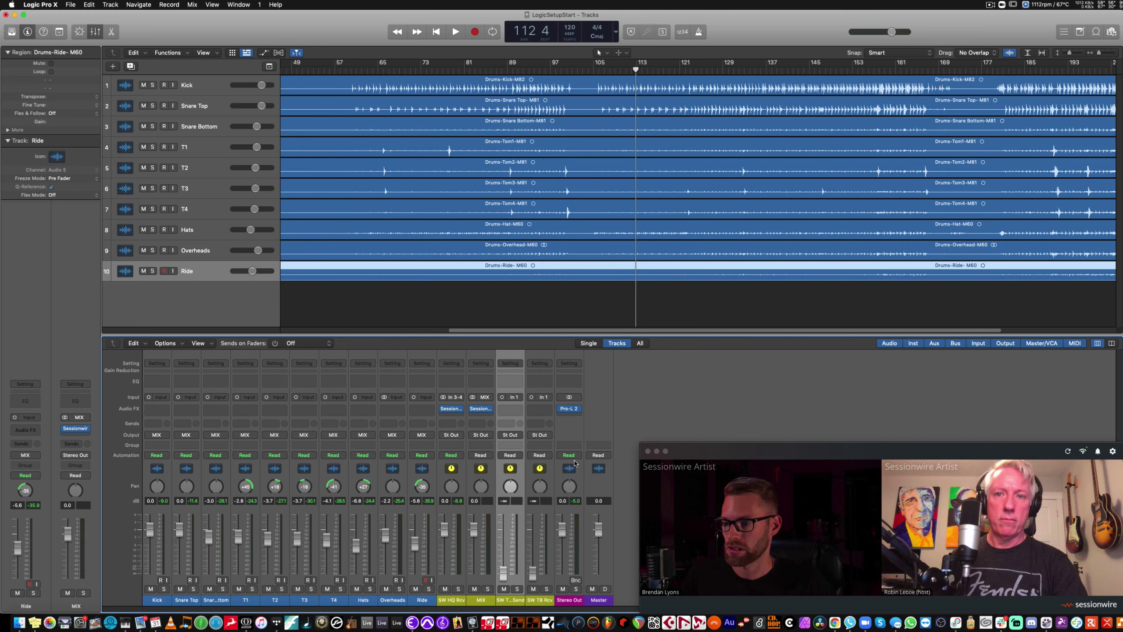
Insert the Sessionwire Talkback Send plug-in on the SW Talkback Send channel.
click(510, 408)
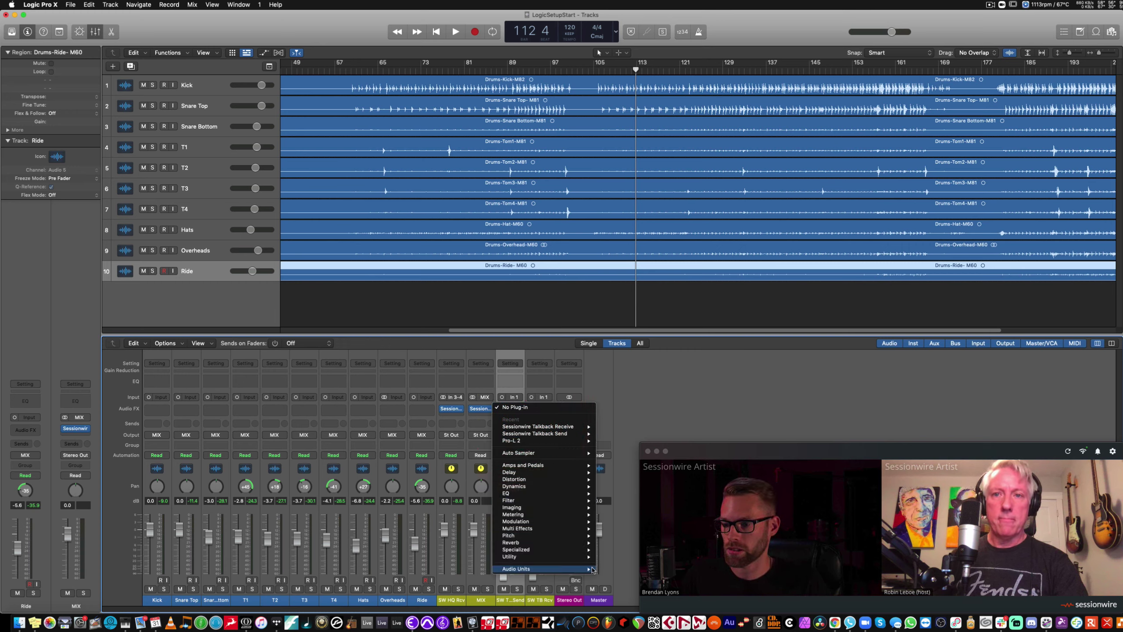
mouse_move(592, 570)
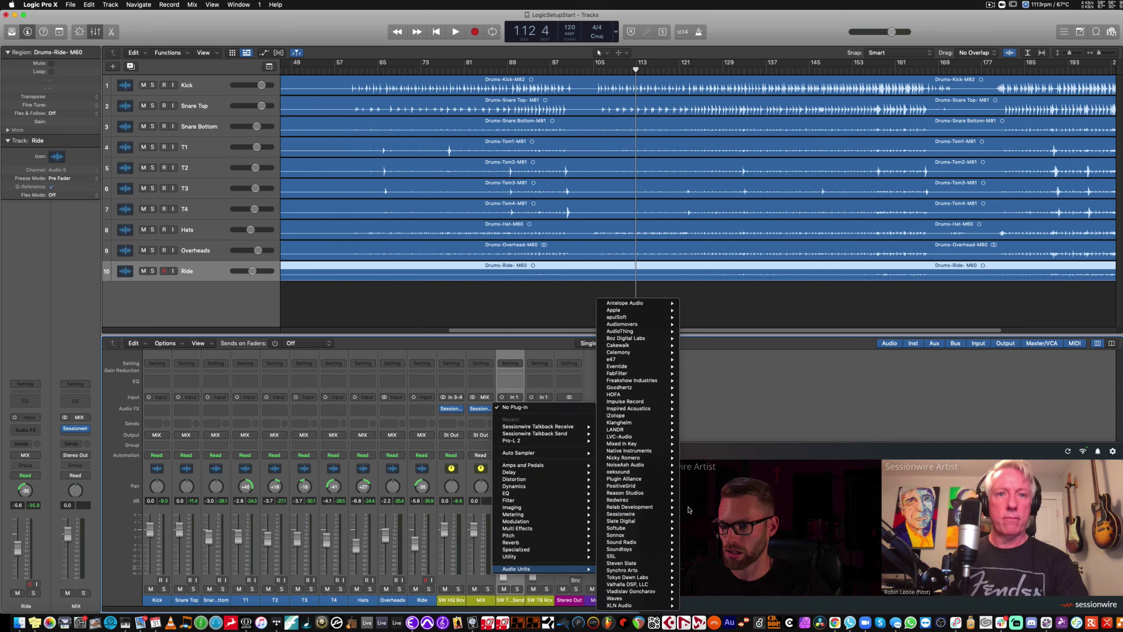
mouse_move(662, 516)
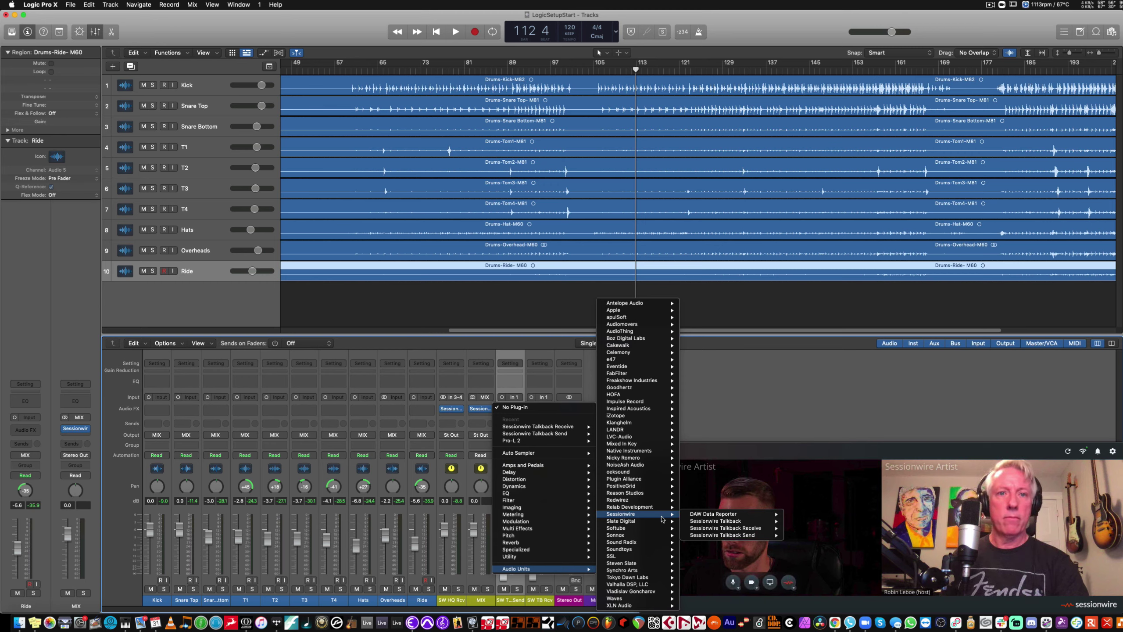
click(714, 535)
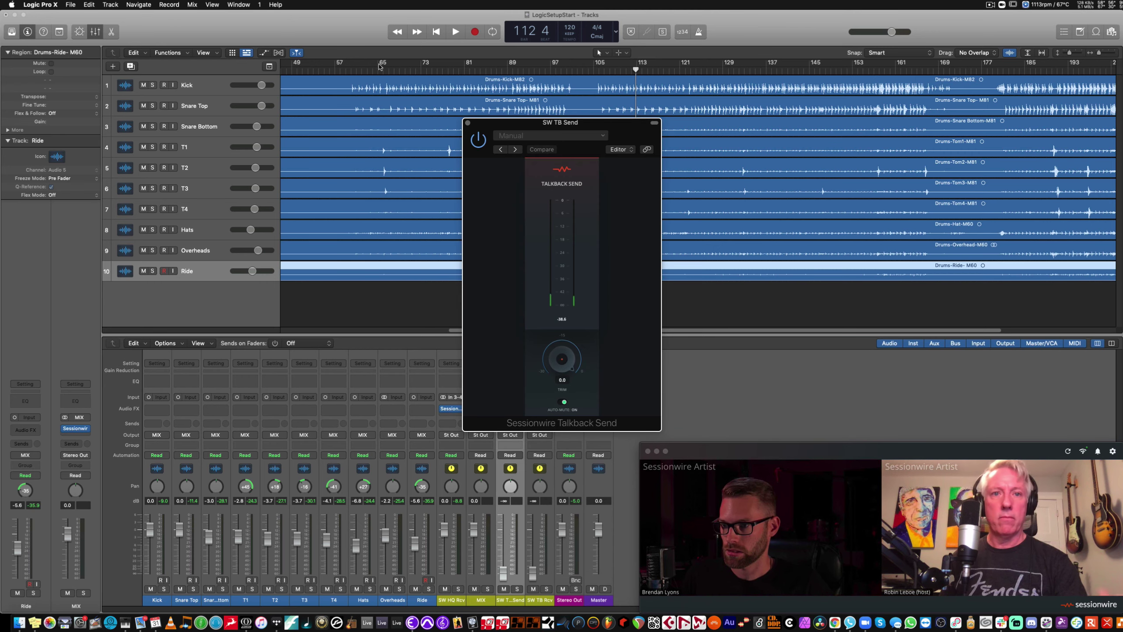
click(468, 122)
Insert a Sessionwire plug-in on the SW TB Rcv channel.
click(549, 409)
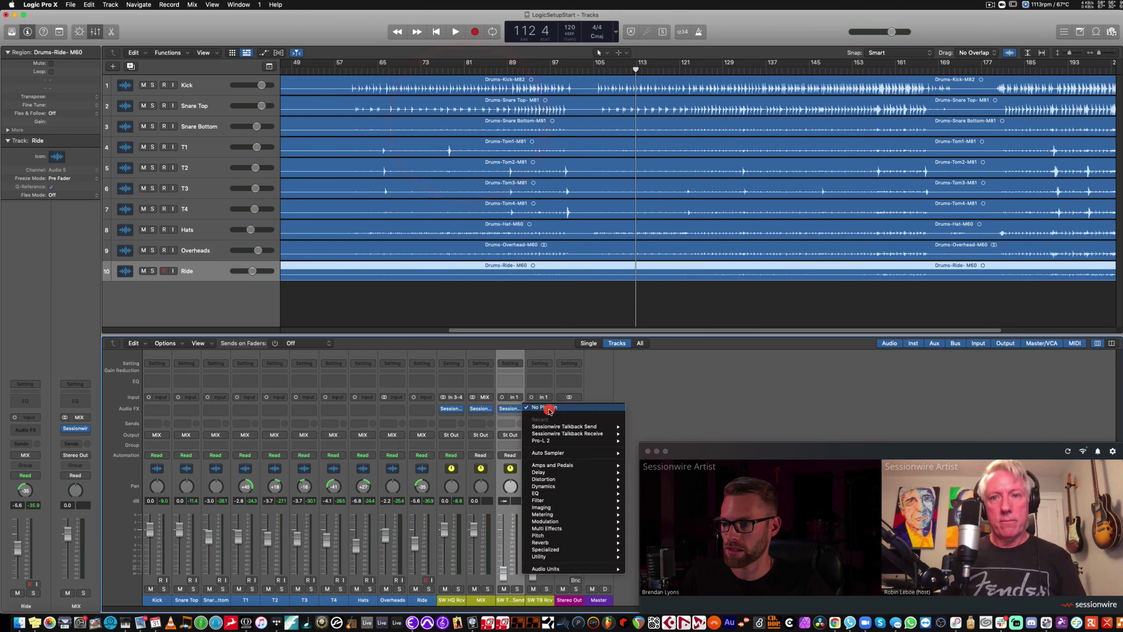
mouse_move(575, 569)
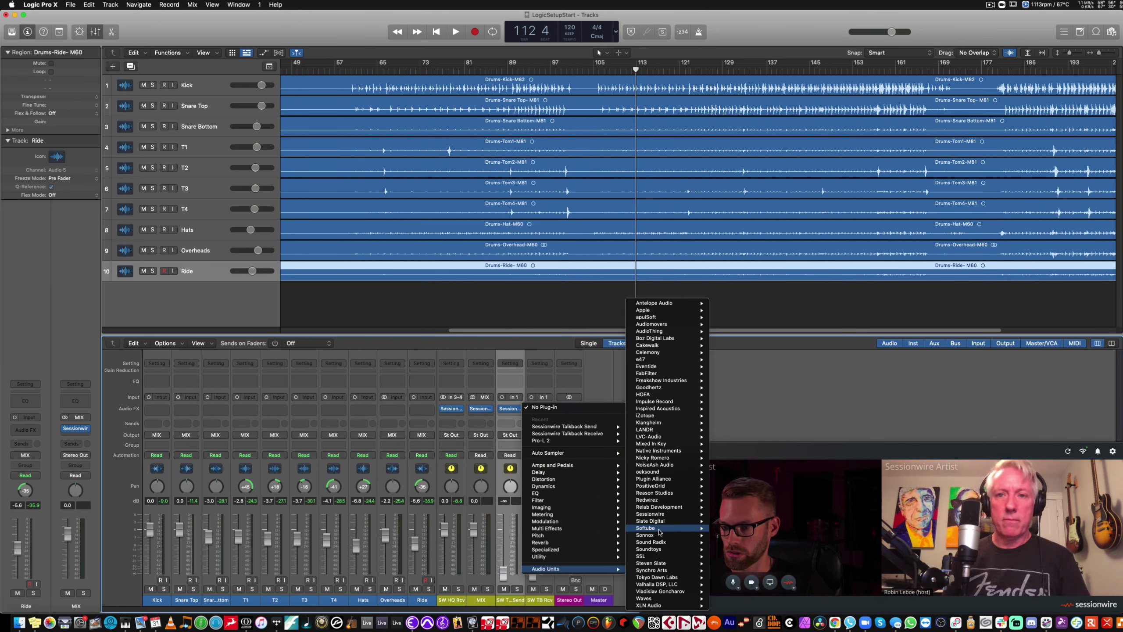
click(728, 528)
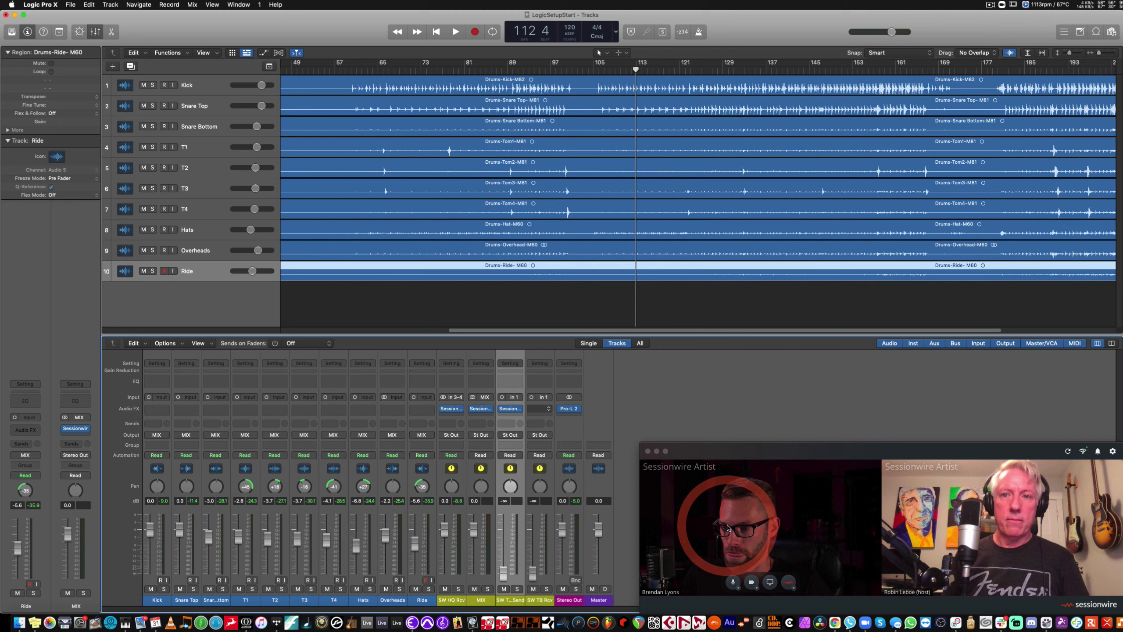
click(468, 122)
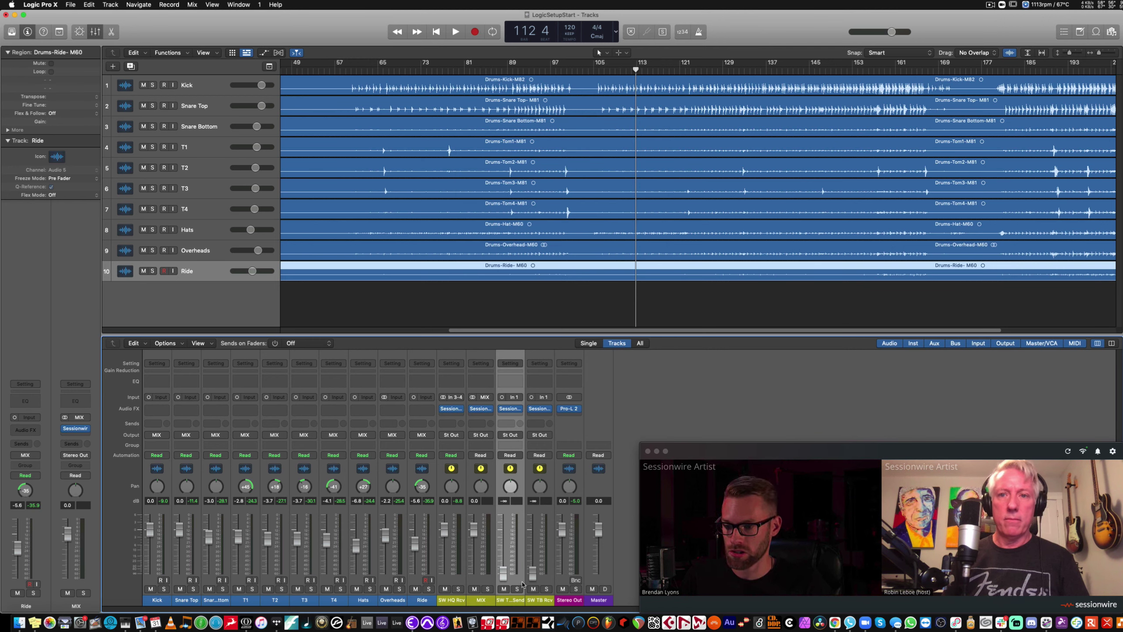
Mute SW Talkback Send, set SW Talkback Send and SW TB Rcv faders to 0 dB, and check the Talkback Send meter.
click(505, 589)
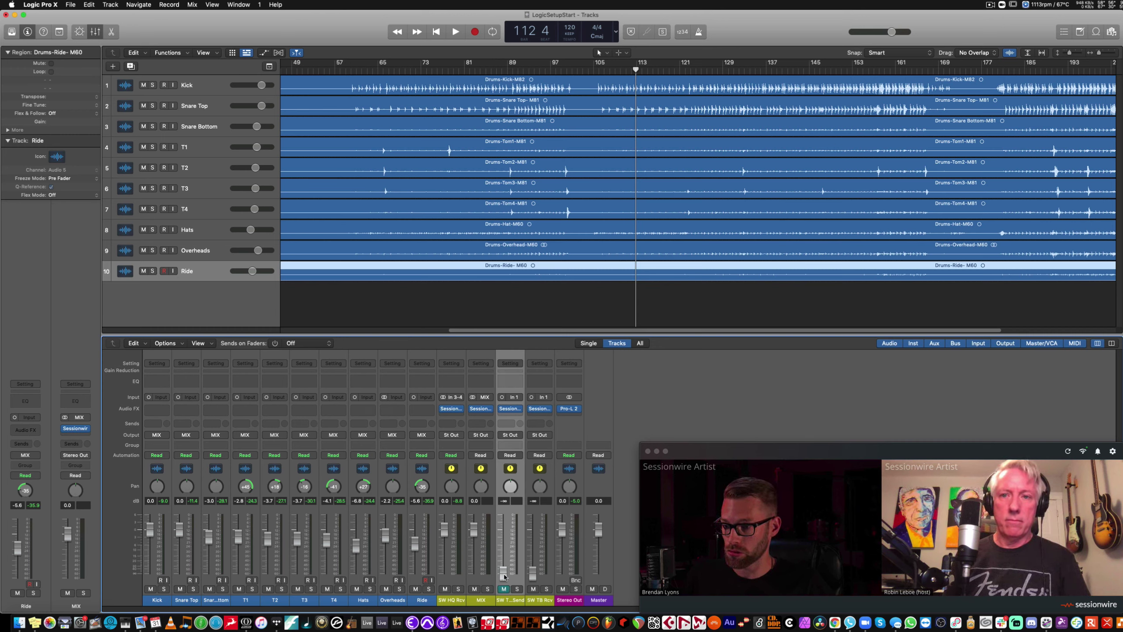
alt+click(504, 574)
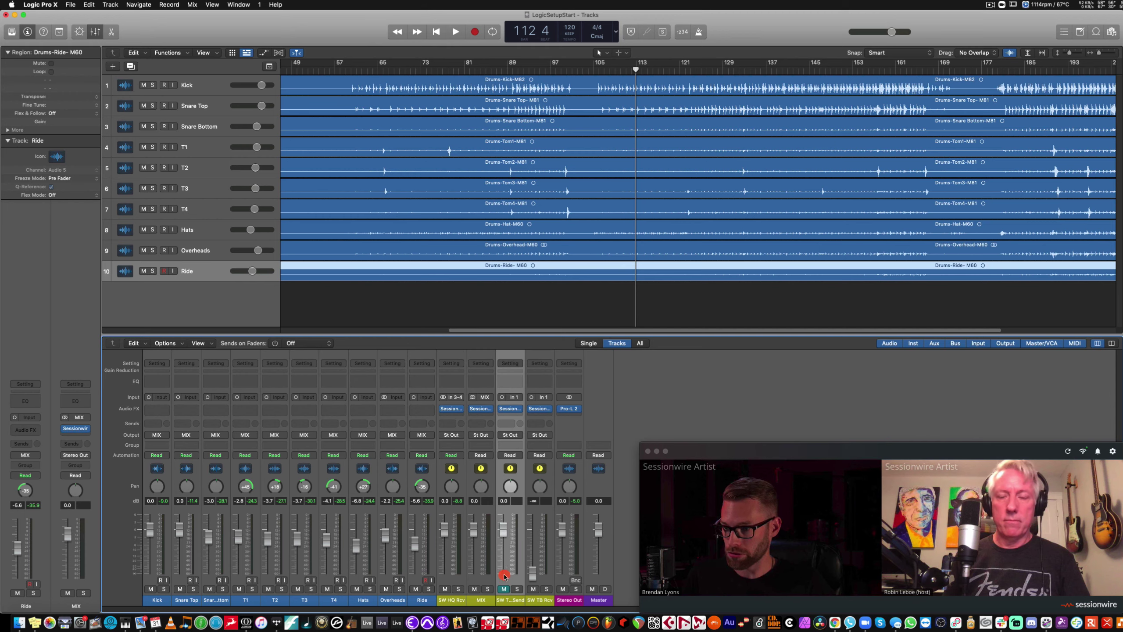
click(512, 411)
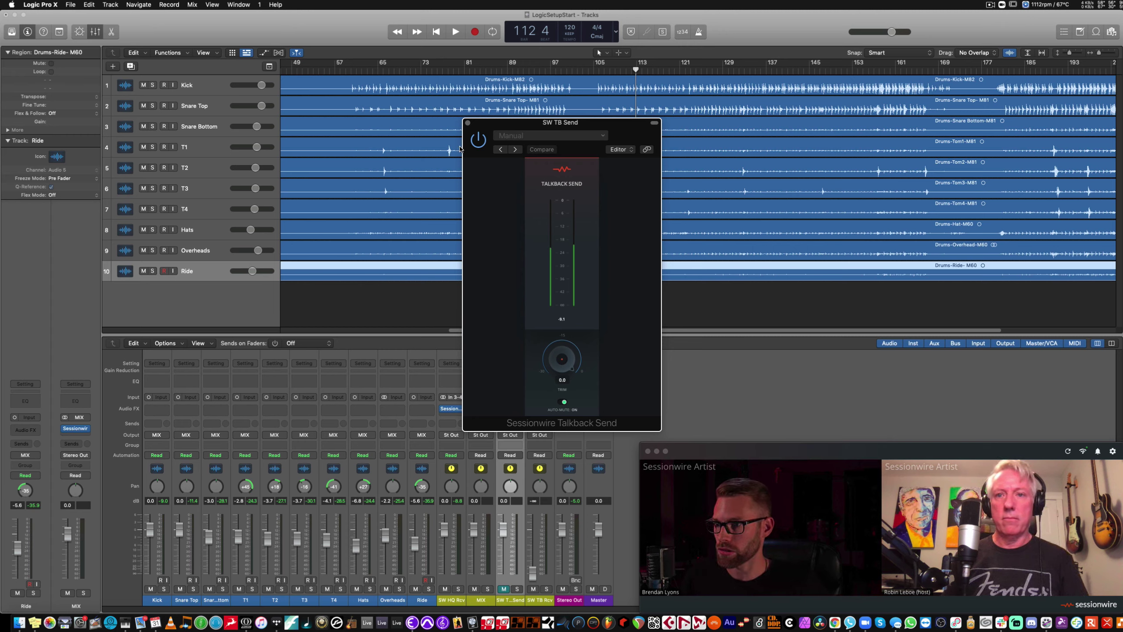
click(467, 125)
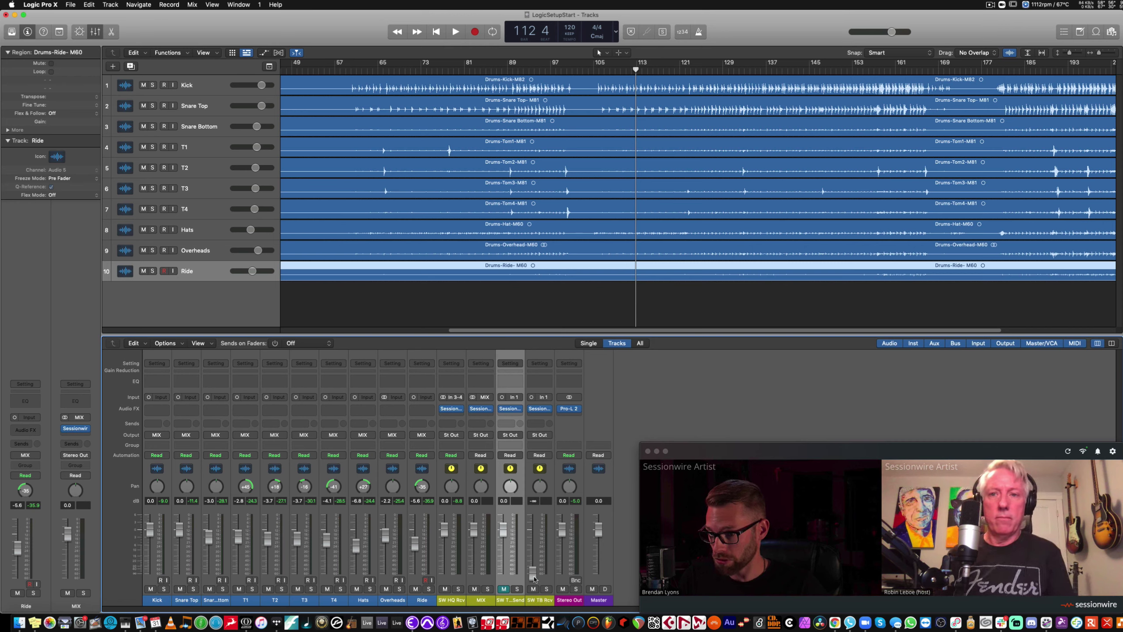
alt+click(533, 575)
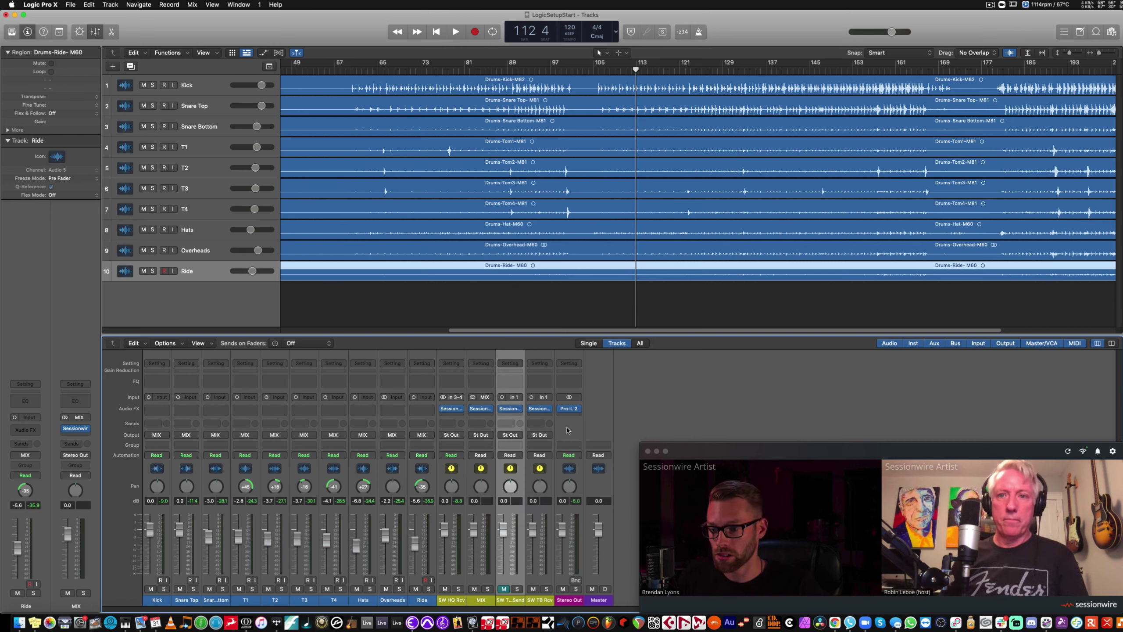
Choose Sessionwire Talkback Send Plugin as microphone and Talkback Receive Plugin as speaker.
click(741, 579)
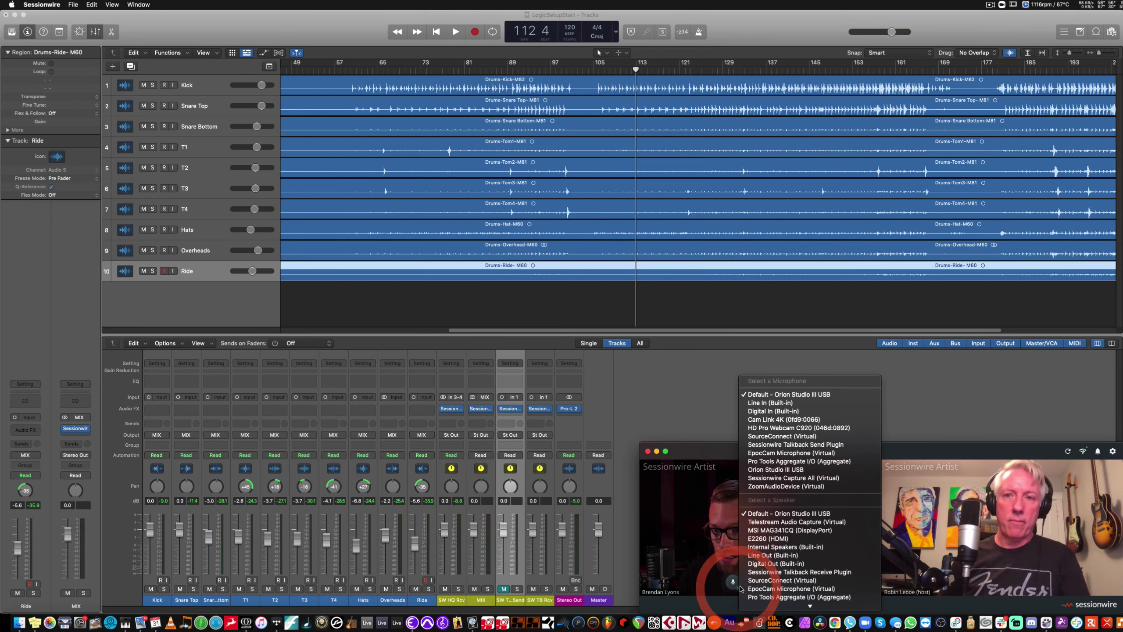
click(762, 445)
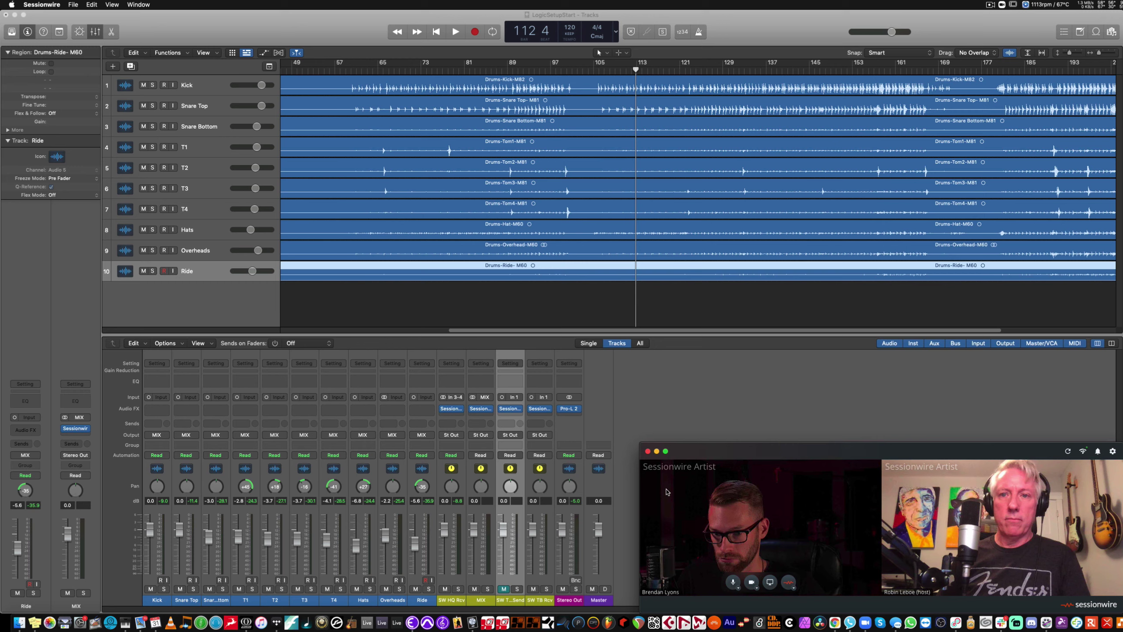
click(740, 589)
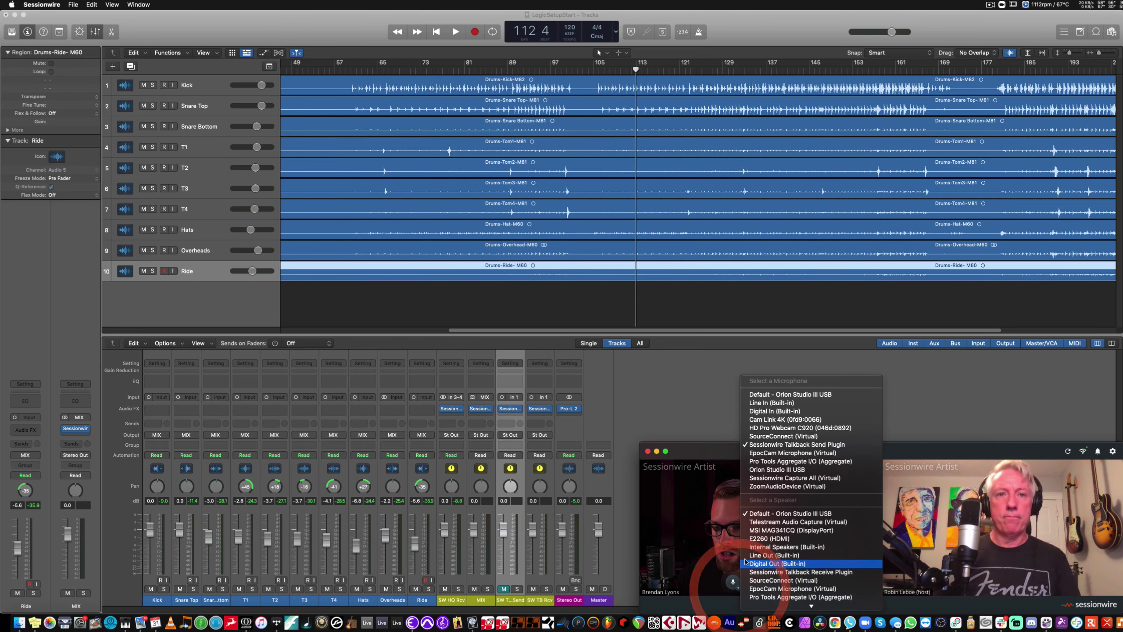
click(790, 572)
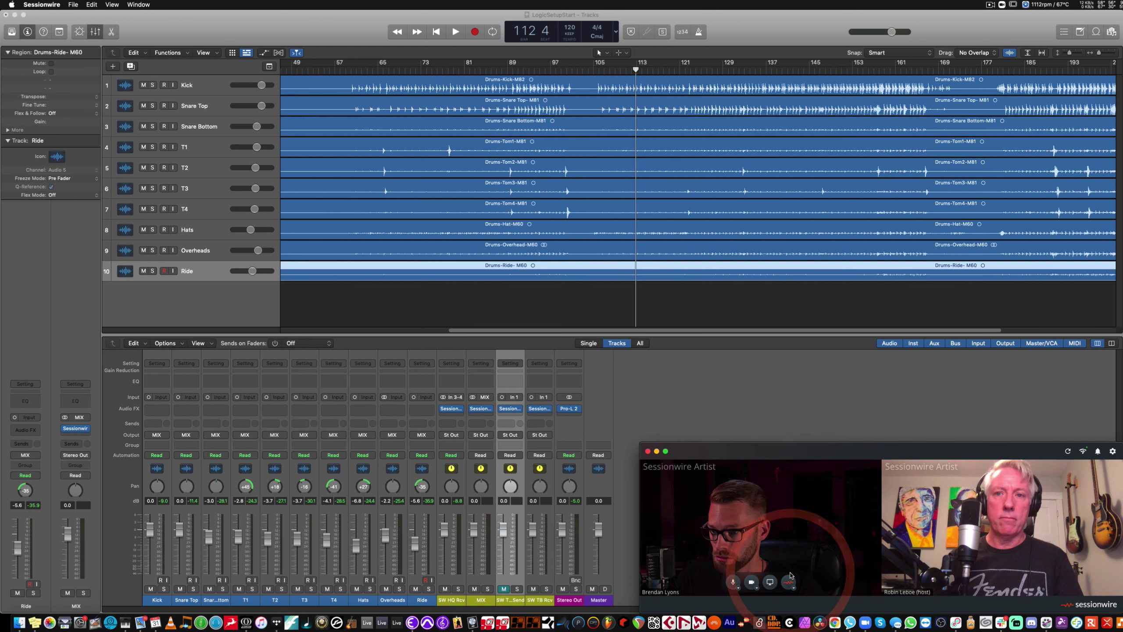